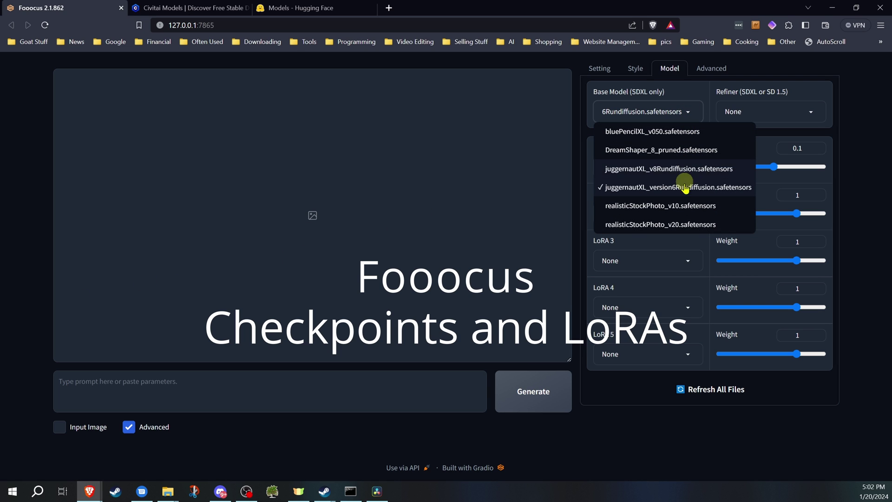
Step: Look through the installed choices in the Base Model, LoRA 1 and LoRA 2 dropdowns
{"action": "left_click", "coordinate": [690, 109]}
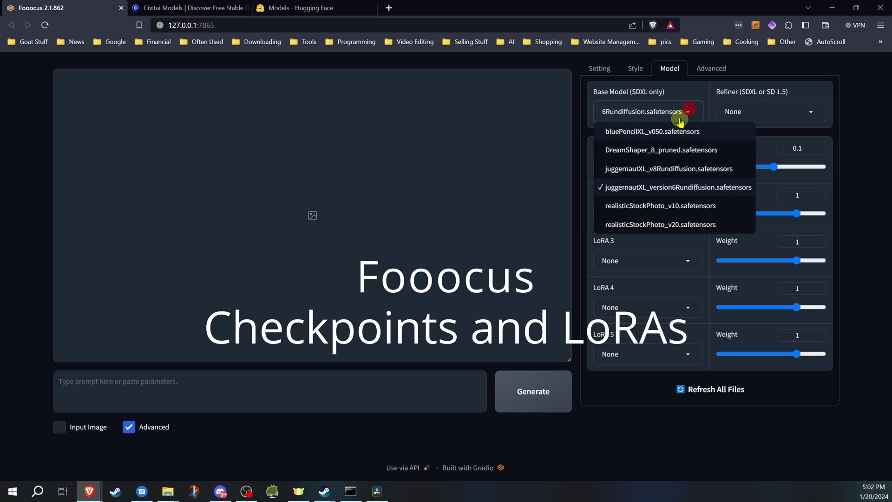
{"action": "left_click", "coordinate": [700, 81]}
{"action": "left_click", "coordinate": [686, 165]}
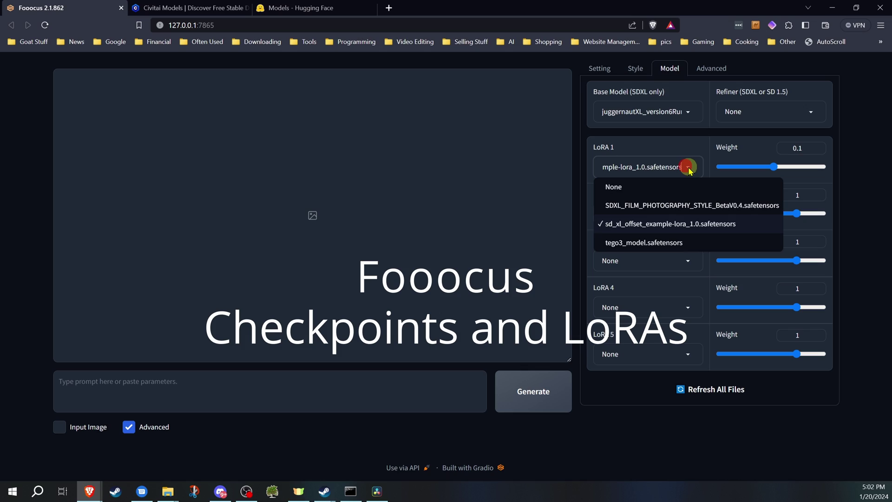
{"action": "left_click", "coordinate": [865, 157]}
{"action": "left_click", "coordinate": [674, 217]}
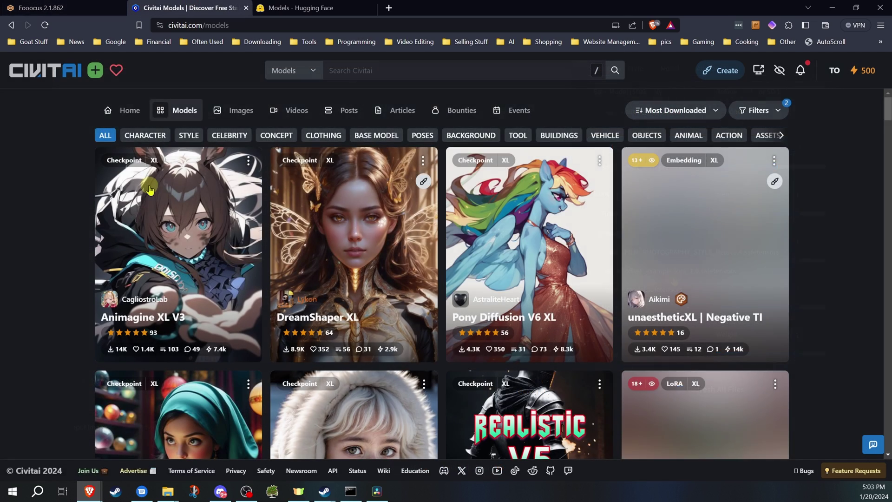
{"action": "scroll", "coordinate": [150, 191], "scroll_direction": "down", "scroll_amount": 8}
{"action": "scroll", "coordinate": [150, 190], "scroll_direction": "up", "scroll_amount": 5}
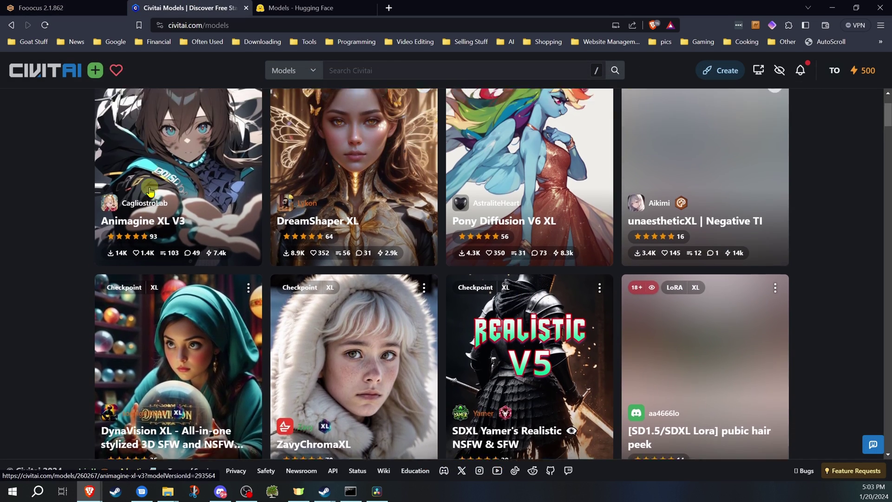
{"action": "scroll", "coordinate": [392, 255], "scroll_direction": "down", "scroll_amount": 5}
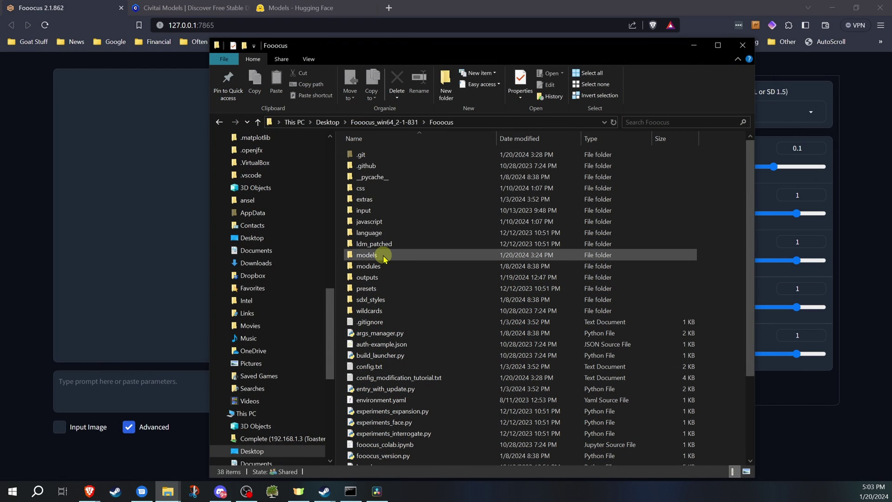
Step: Peek into models and checkpoints, then return to the Fooocus folder in Fooocus_win64_2-1-831
{"action": "double_click", "coordinate": [384, 256]}
{"action": "double_click", "coordinate": [385, 155]}
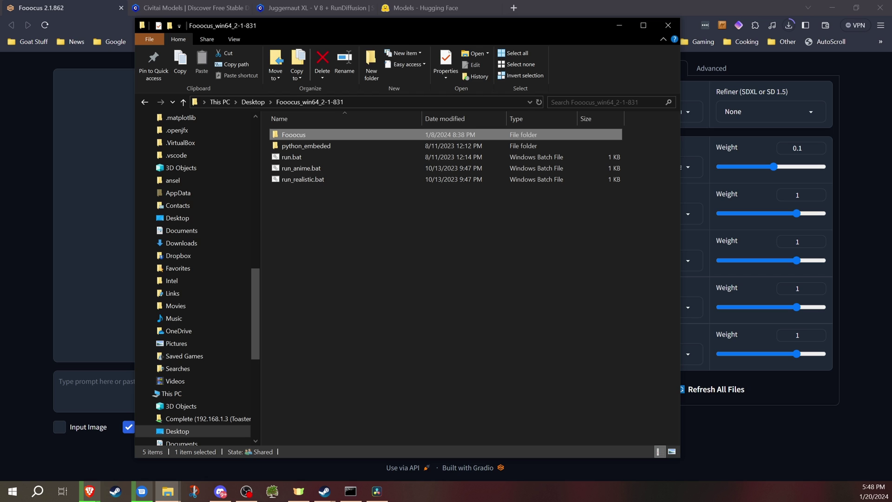
{"action": "left_click", "coordinate": [400, 215]}
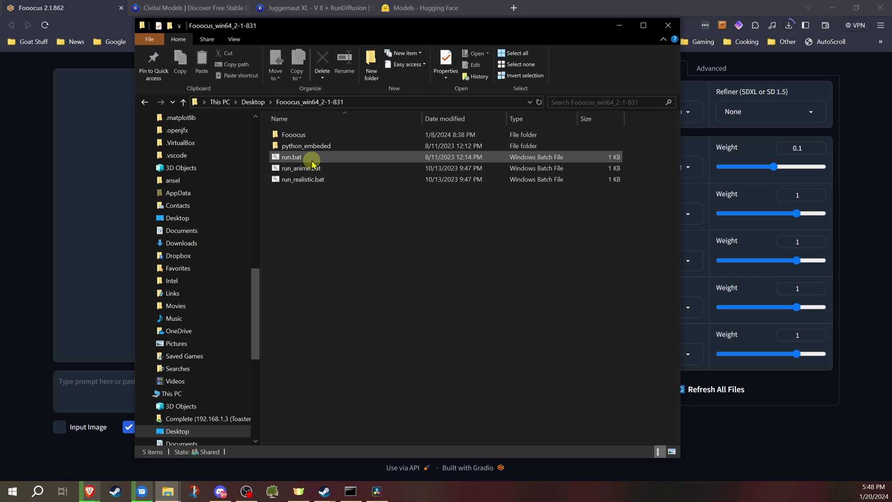
{"action": "double_click", "coordinate": [322, 134]}
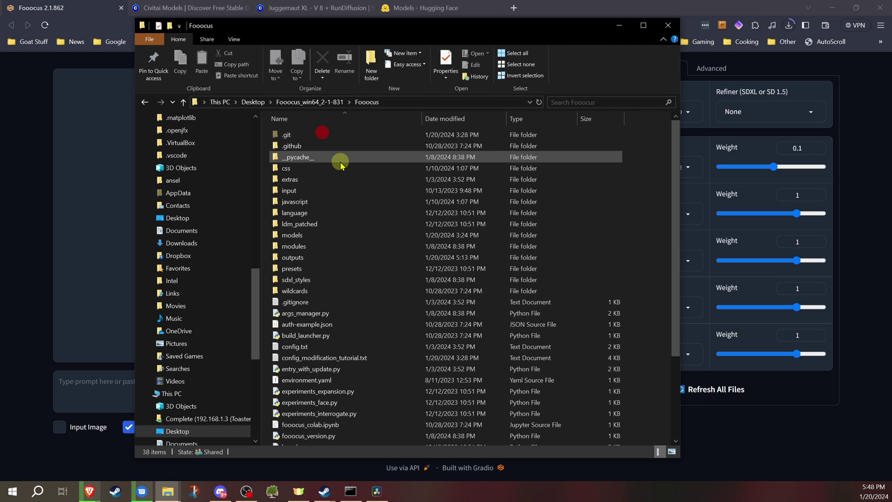
Step: Go into models, select loras, then open checkpoints to view juggernautXL and other model files
{"action": "double_click", "coordinate": [326, 235]}
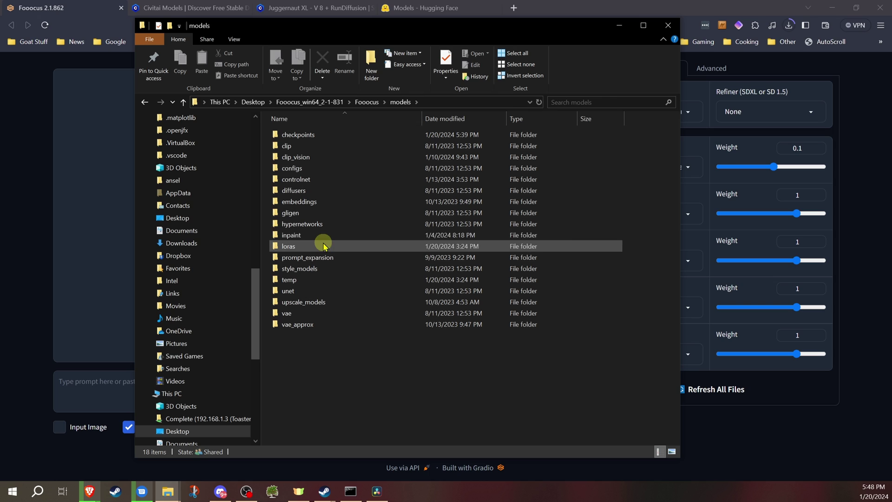
{"action": "mouse_move", "coordinate": [322, 242]}
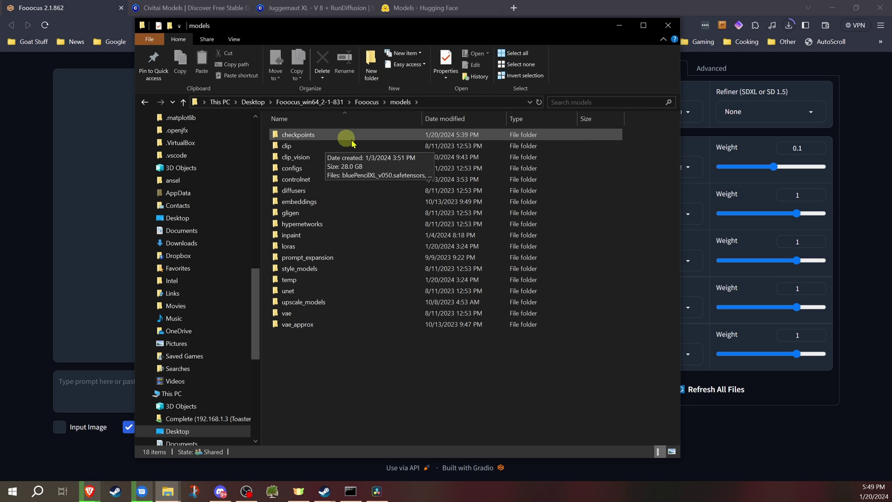
{"action": "left_click", "coordinate": [343, 247]}
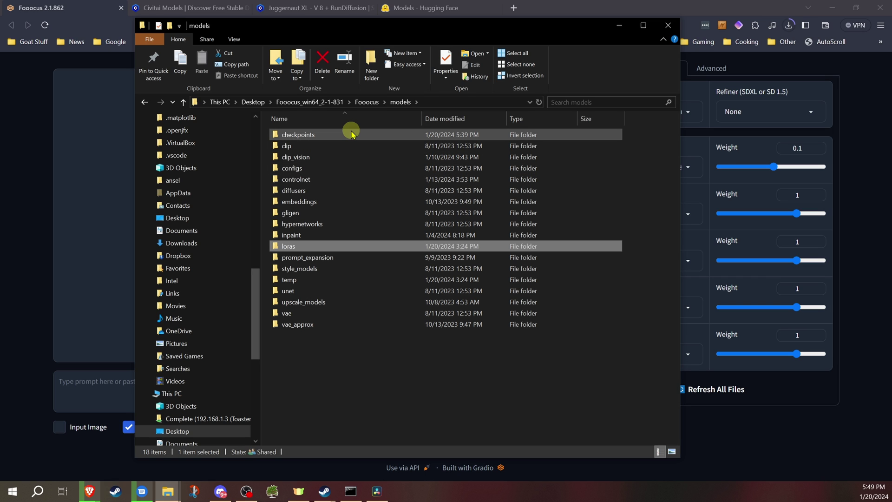
{"action": "double_click", "coordinate": [353, 134]}
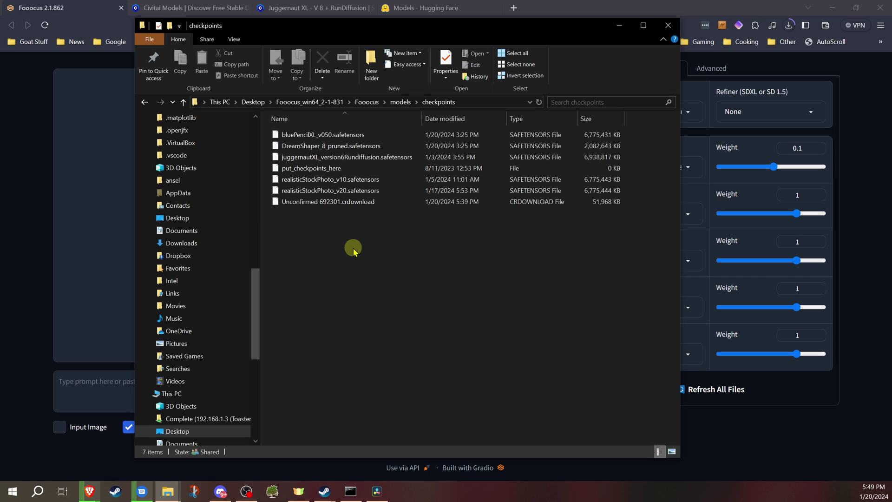
{"action": "left_click", "coordinate": [372, 181]}
{"action": "left_click", "coordinate": [382, 235]}
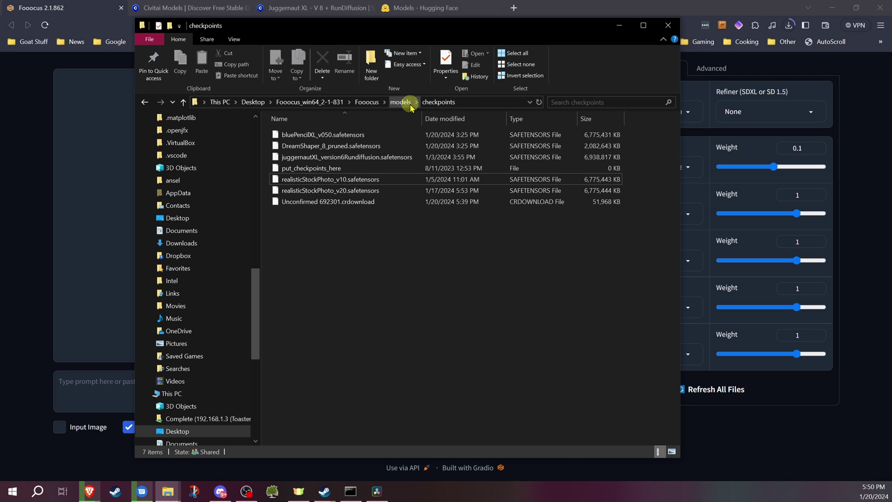
{"action": "left_click", "coordinate": [372, 266]}
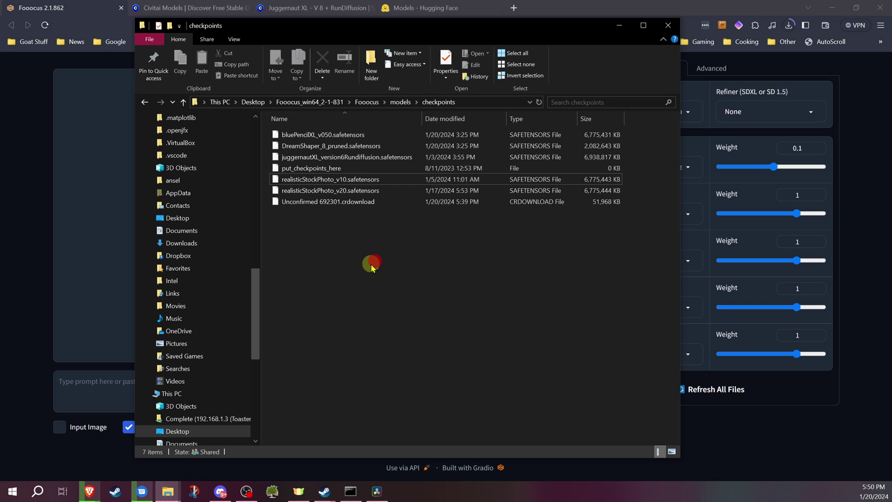
{"action": "left_click", "coordinate": [408, 102]}
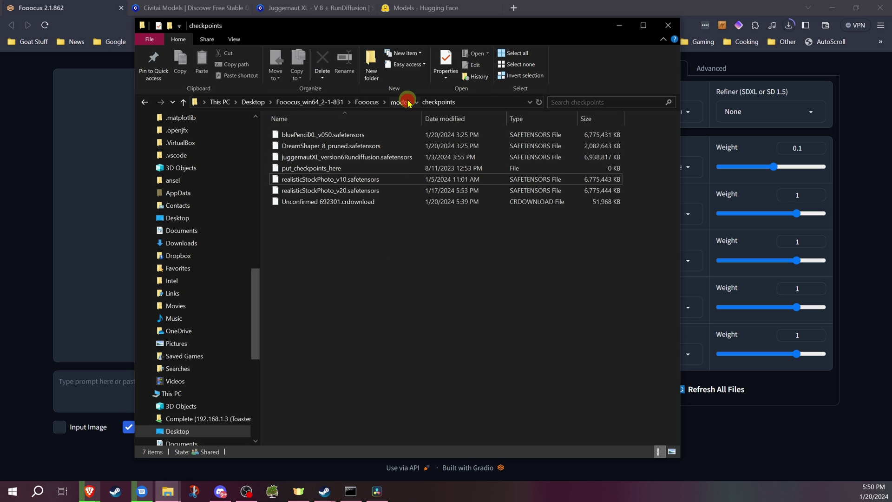
Step: View the LoRA files in the loras folder, then minimise Explorer to get back to Fooocus
{"action": "double_click", "coordinate": [320, 252]}
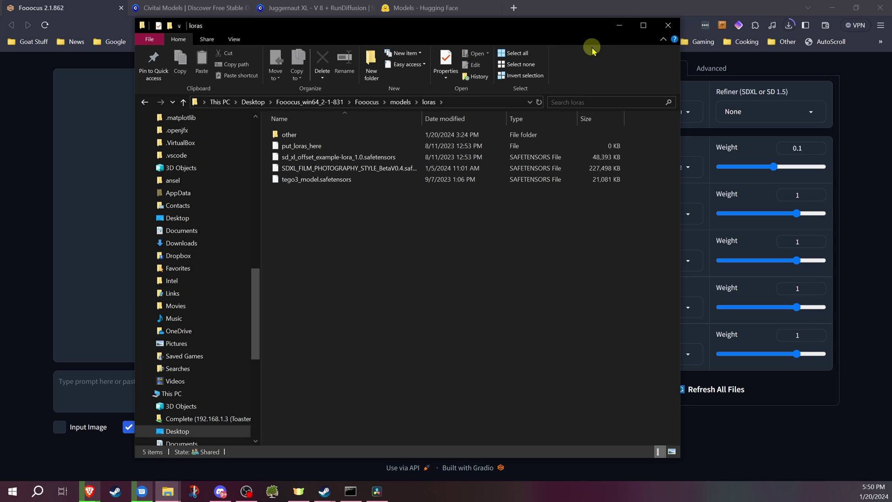
{"action": "left_click", "coordinate": [619, 25]}
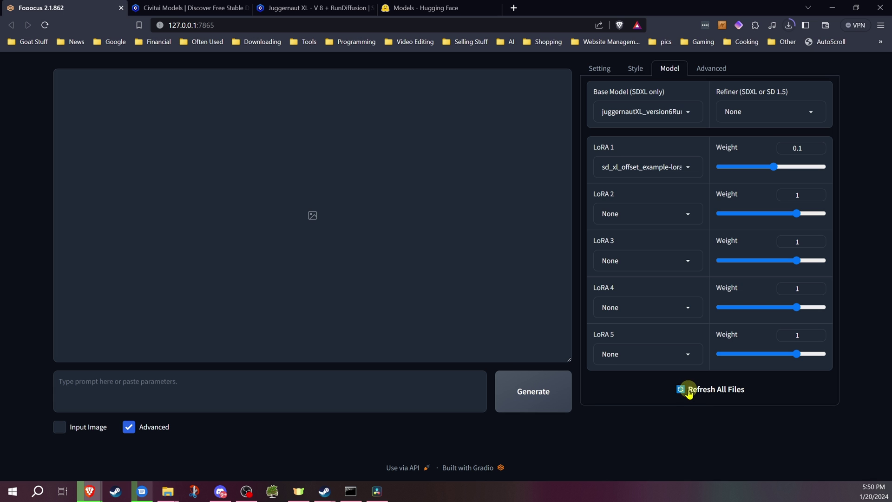
Step: Refresh all model and LoRA files in Fooocus, then move to the Civitai Models page
{"action": "left_click", "coordinate": [684, 391]}
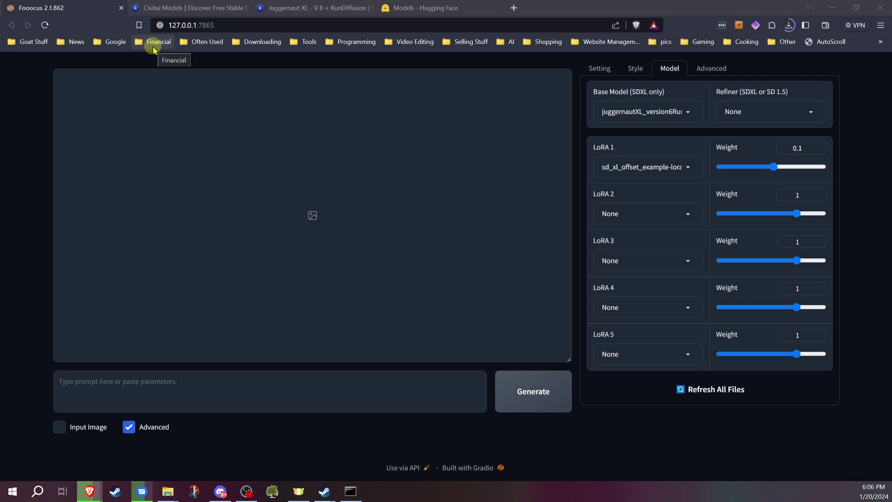
{"action": "left_click", "coordinate": [183, 7]}
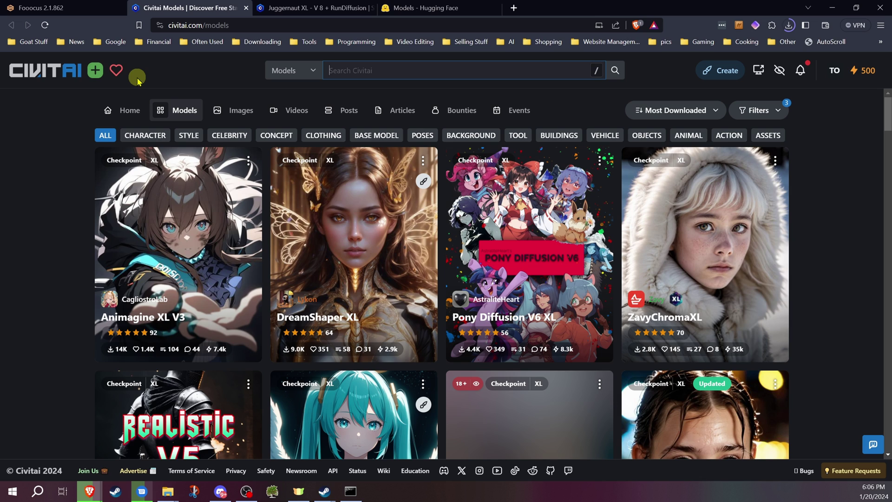
Step: Switch to the Hugging Face Text-to-Image models listing
{"action": "left_click", "coordinate": [429, 8]}
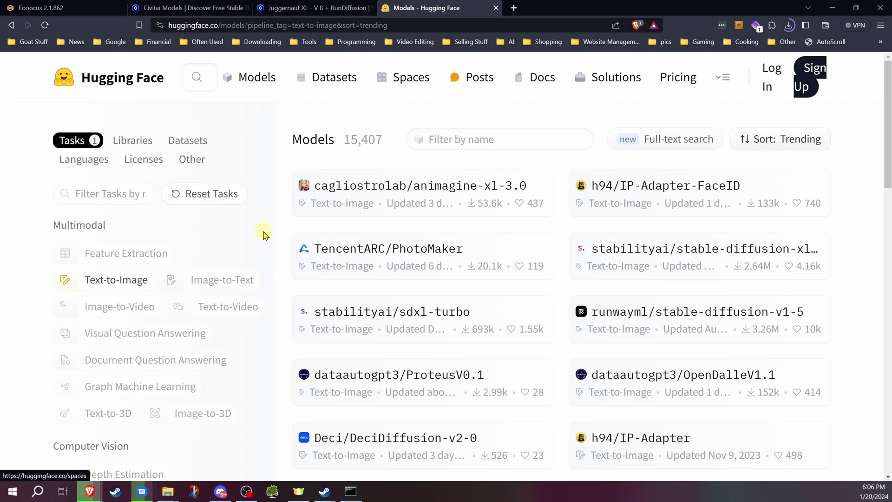
Step: Return to Civitai's Models page sorted by Most Downloaded
{"action": "left_click", "coordinate": [188, 8]}
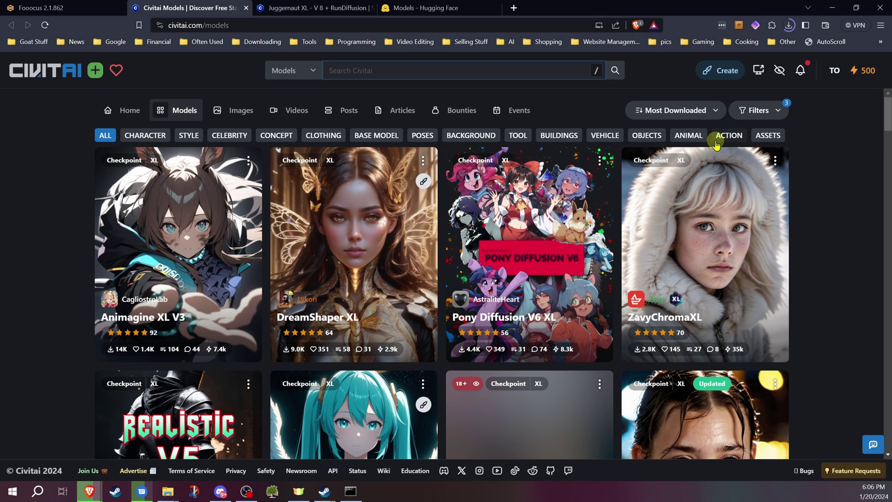
Step: Turn on the LoRA model-type filter in Civitai's Filters panel
{"action": "left_click", "coordinate": [774, 114]}
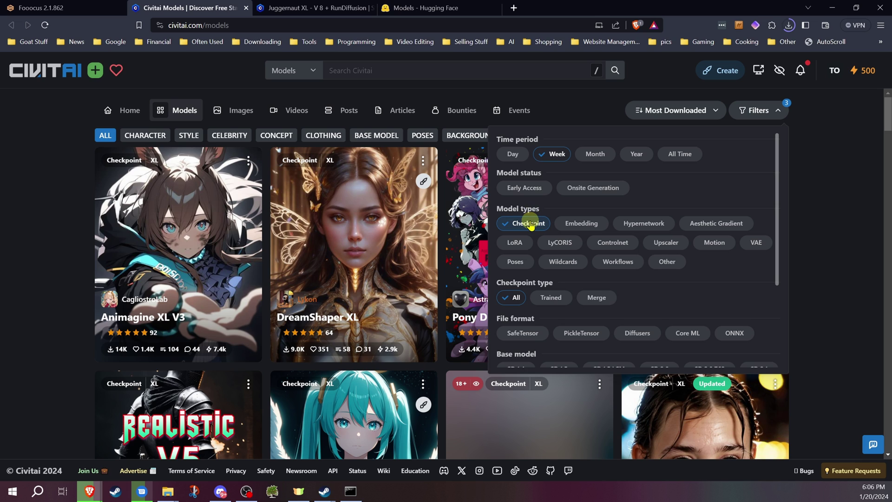
{"action": "left_click", "coordinate": [522, 240]}
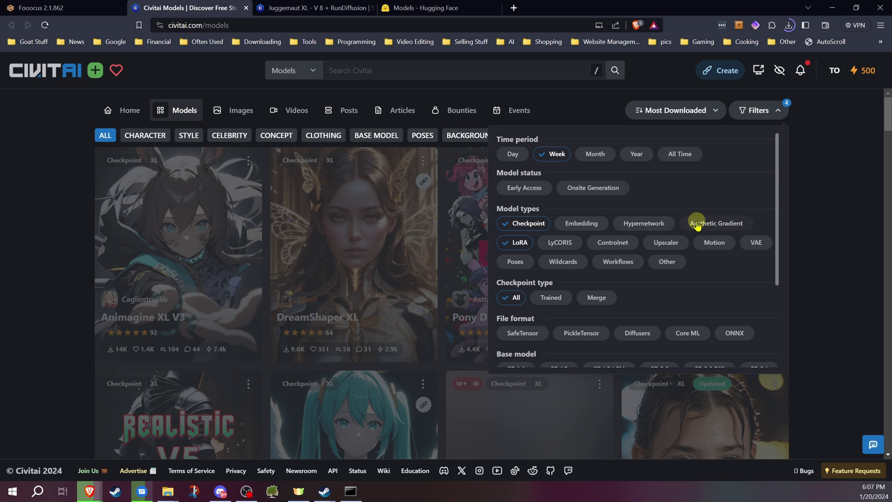
{"action": "scroll", "coordinate": [524, 297], "scroll_direction": "down", "scroll_amount": 3}
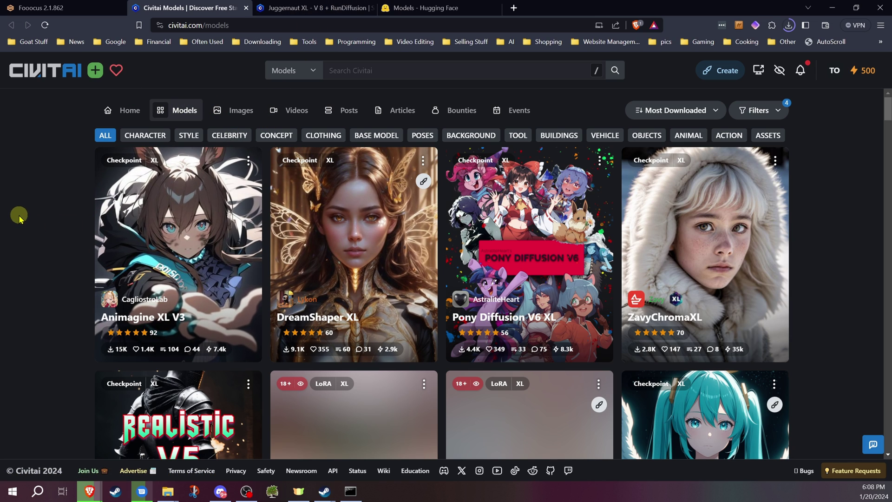
Step: Bring up the Juggernaut XL model page on its V8 + RunDiffusion version
{"action": "left_click", "coordinate": [68, 5]}
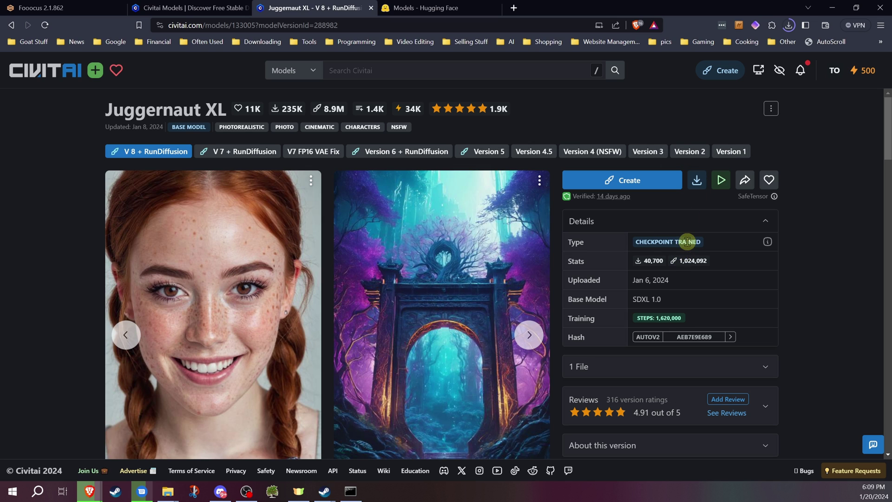
Step: Download the 6.62 GB Juggernaut XL V8 Model SafeTensor file
{"action": "scroll", "coordinate": [658, 290], "scroll_direction": "down", "scroll_amount": 5}
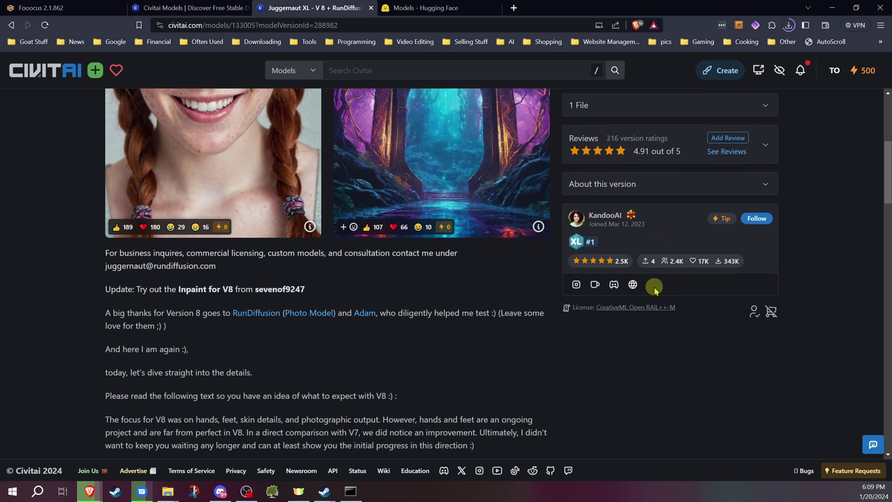
{"action": "scroll", "coordinate": [657, 289], "scroll_direction": "up", "scroll_amount": 5}
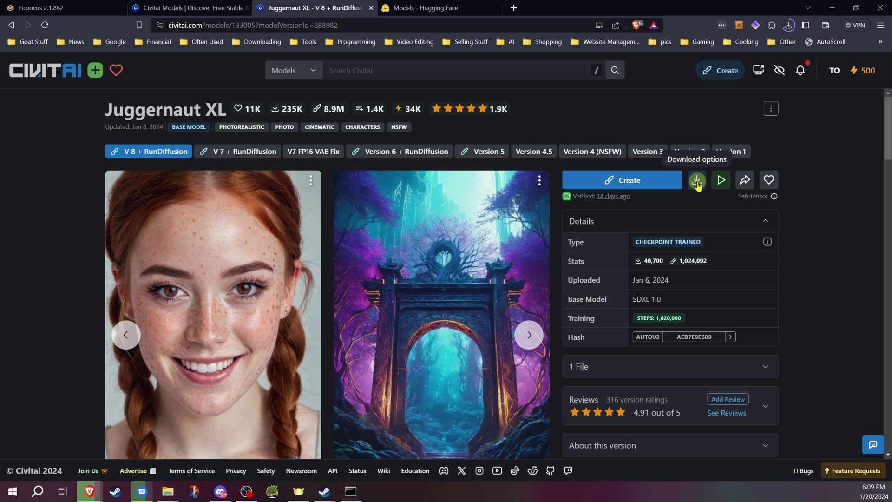
{"action": "left_click", "coordinate": [698, 182]}
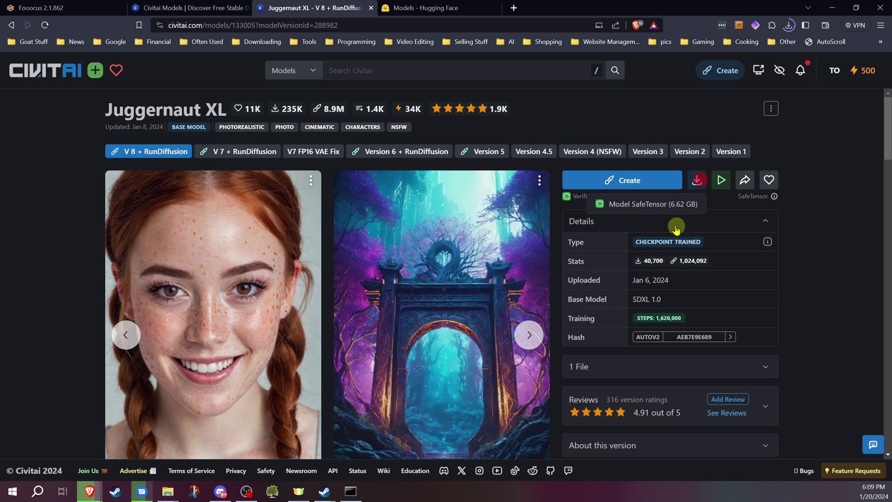
{"action": "left_click", "coordinate": [652, 208]}
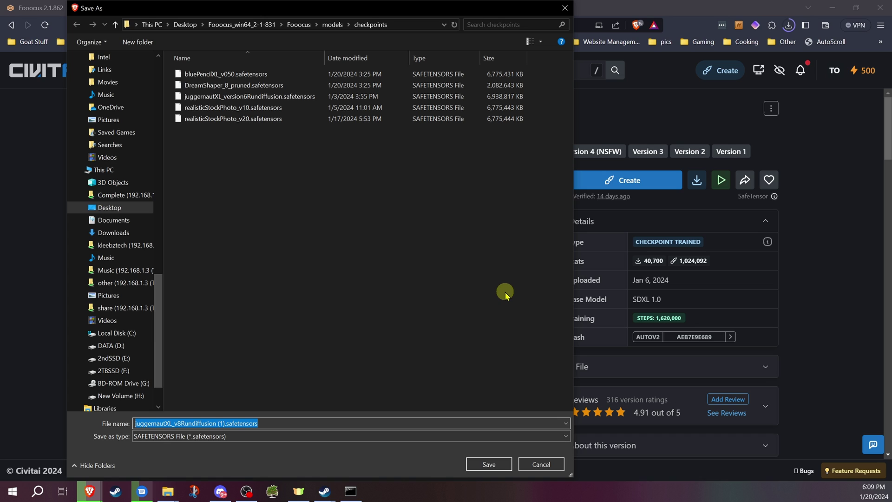
Step: Cancel the Save As dialog for the Juggernaut XL V8 model file
{"action": "left_click", "coordinate": [533, 465]}
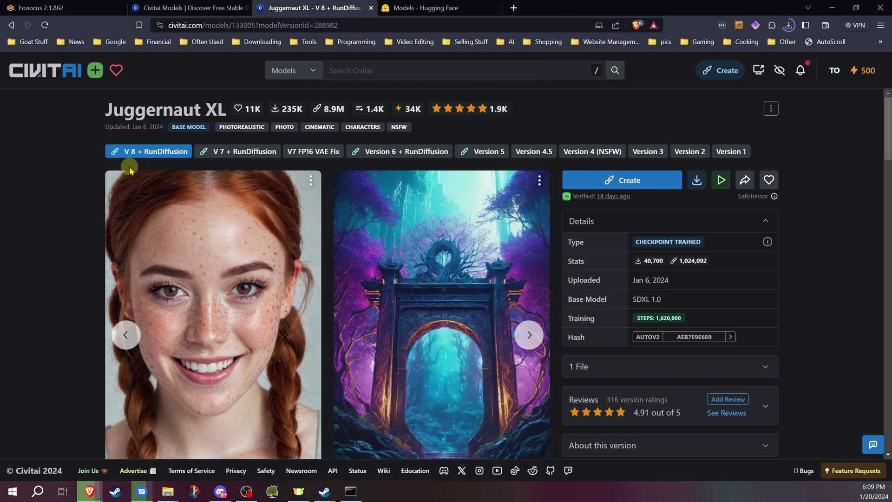
Step: Glance at the Civitai models listing, then return to the Juggernaut XL page
{"action": "left_click", "coordinate": [207, 8]}
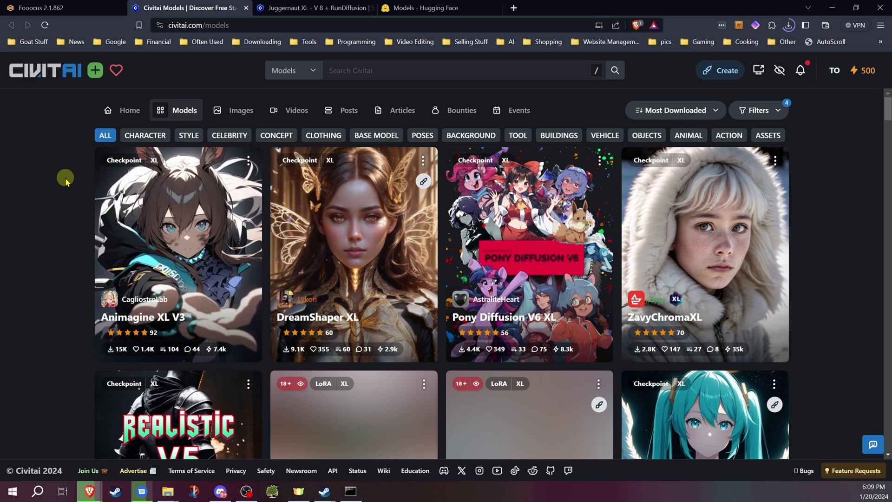
{"action": "key", "text": "ctrl+Tab"}
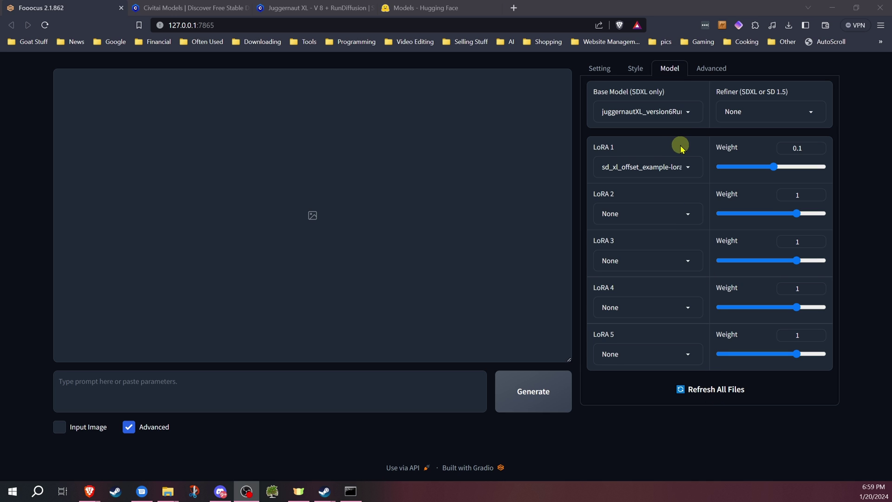
Step: Refresh all files, set the base model to juggernautXL_v8Rundiffusion, and review the refiner choices
{"action": "left_click", "coordinate": [688, 112]}
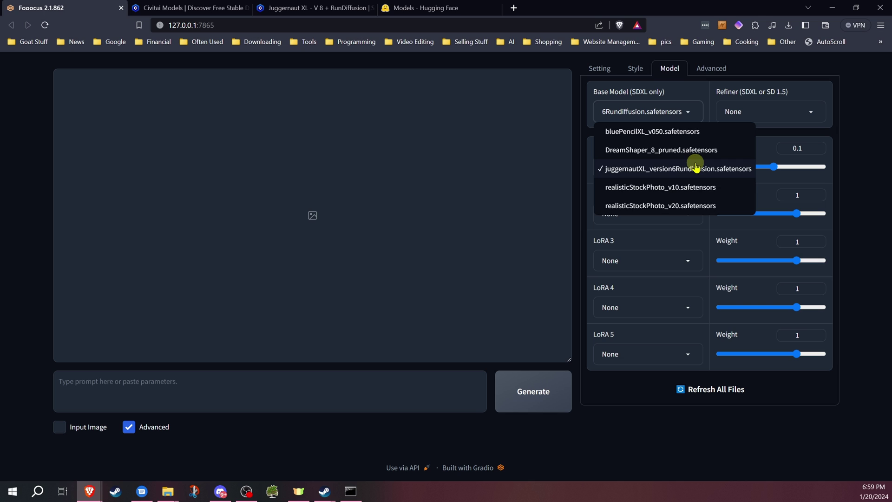
{"action": "left_click", "coordinate": [752, 68]}
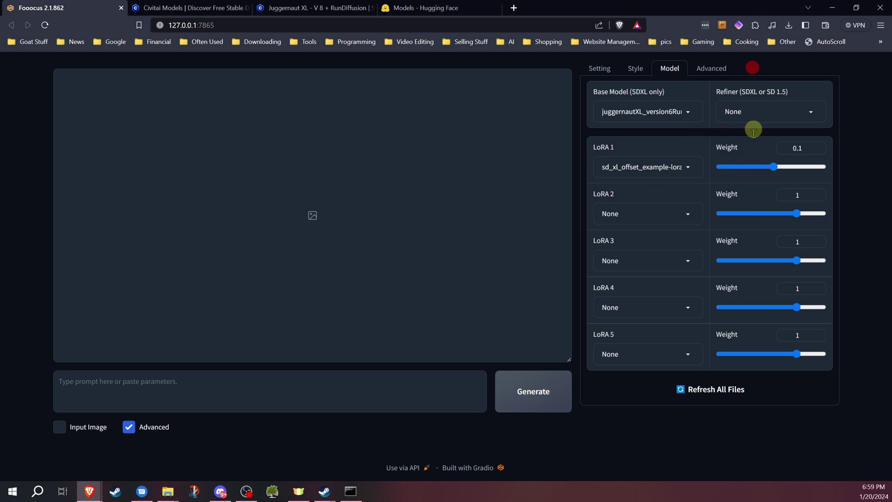
{"action": "left_click", "coordinate": [720, 390]}
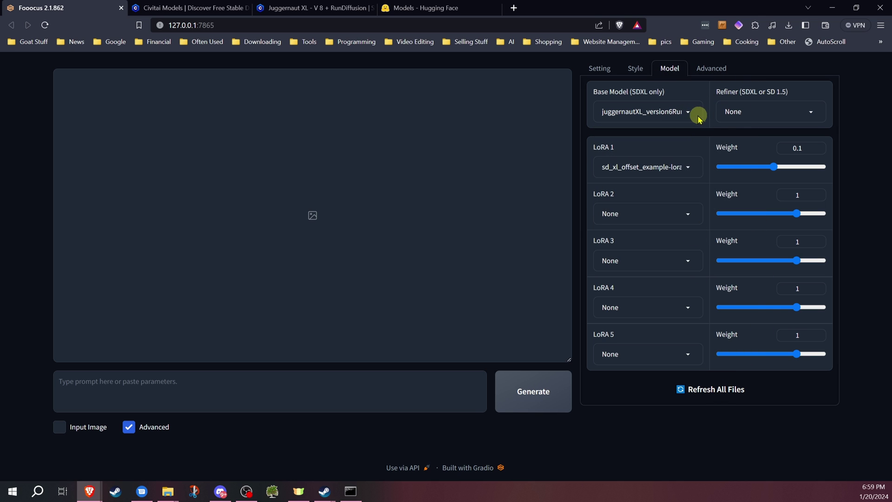
{"action": "left_click", "coordinate": [681, 109]}
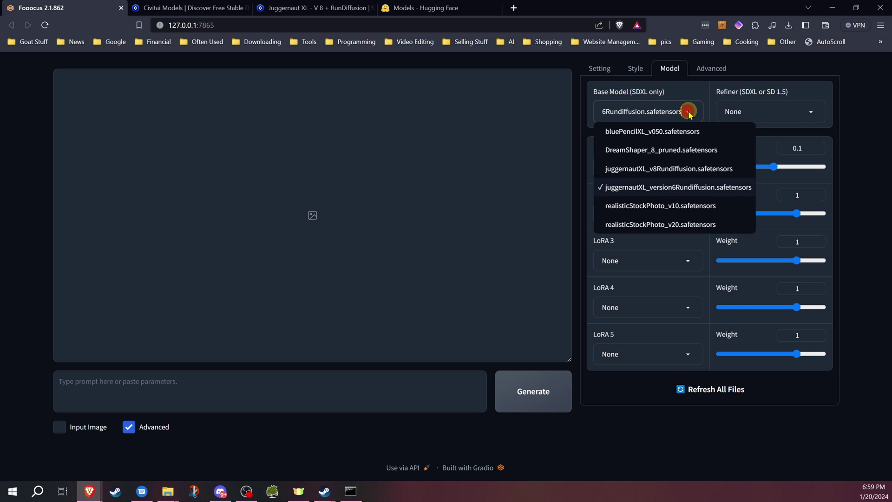
{"action": "left_click", "coordinate": [689, 171]}
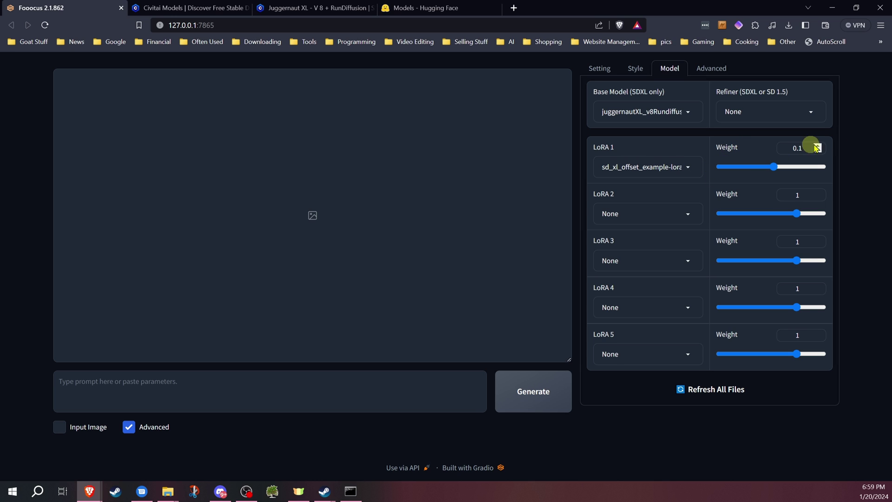
{"action": "left_click", "coordinate": [809, 117]}
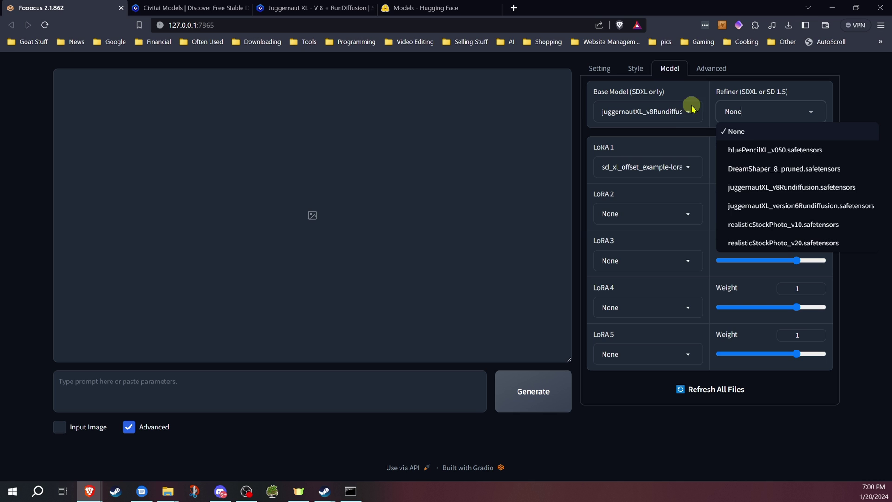
{"action": "left_click", "coordinate": [674, 115]}
{"action": "left_click", "coordinate": [803, 111]}
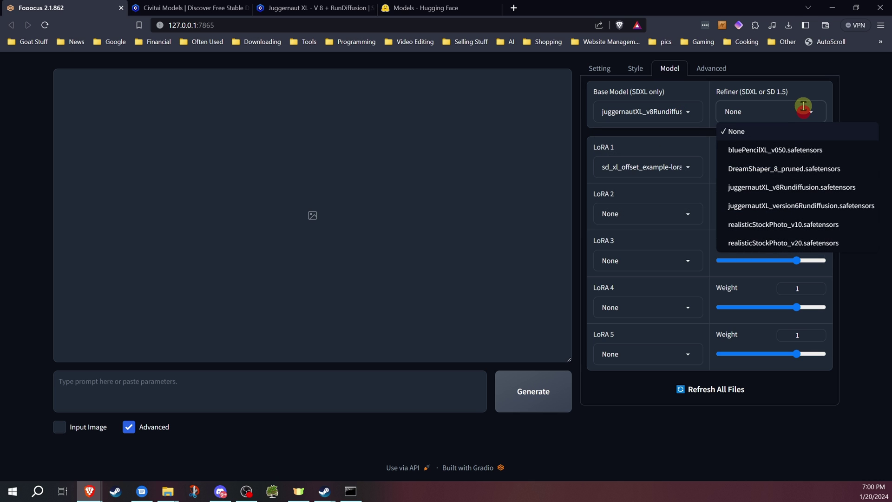
{"action": "left_click", "coordinate": [805, 203]}
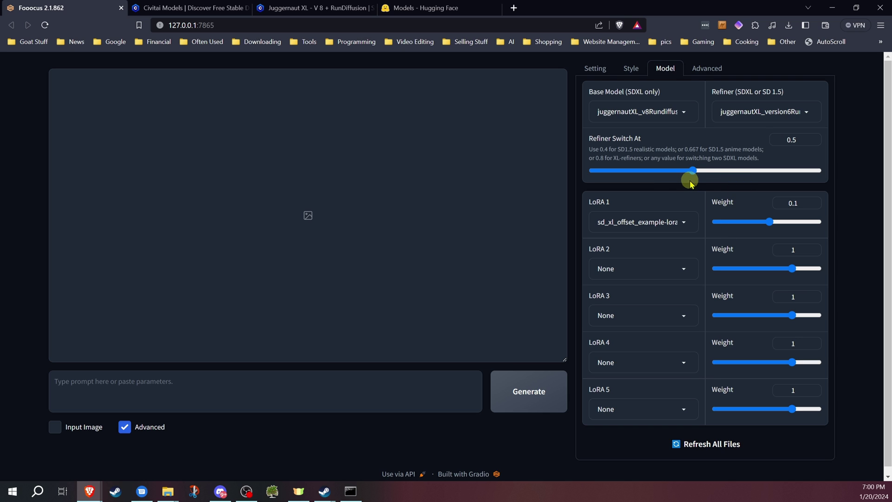
{"action": "left_click_drag", "start_coordinate": [693, 175], "coordinate": [600, 186]}
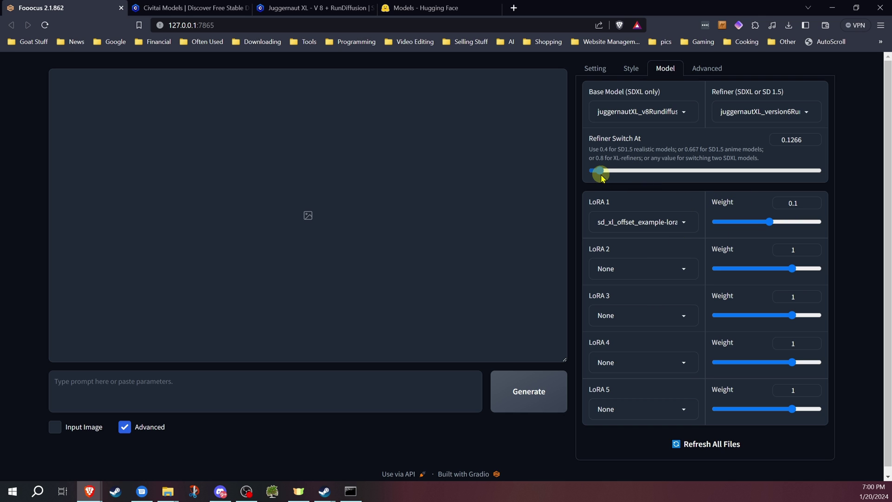
{"action": "left_click_drag", "start_coordinate": [600, 170], "coordinate": [776, 170]}
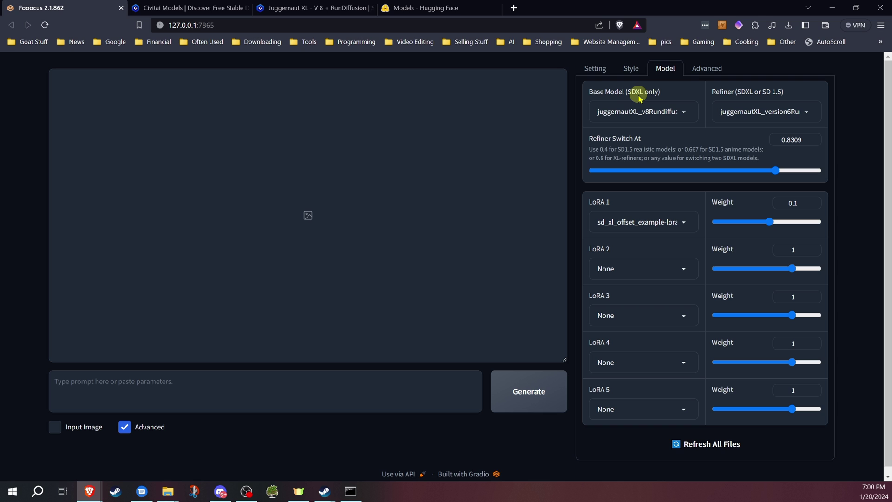
{"action": "left_click", "coordinate": [795, 112]}
{"action": "left_click", "coordinate": [759, 135]}
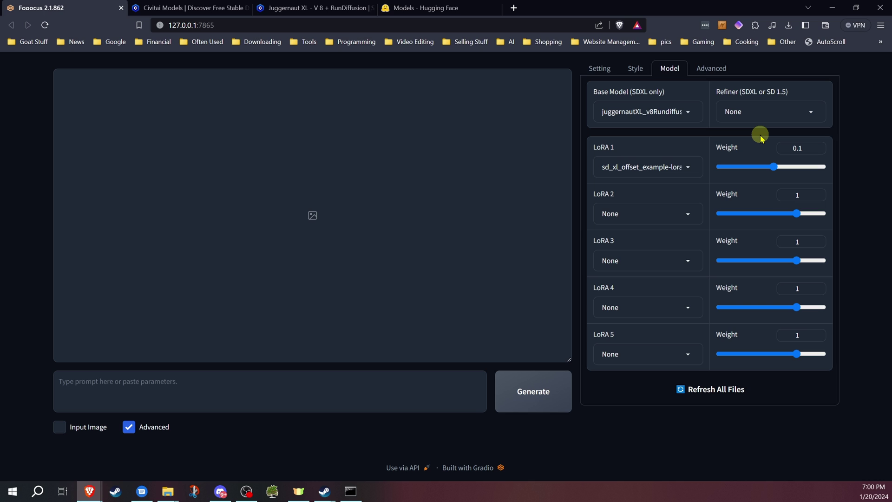
Step: Confirm juggernautXL_v8Rundiffusion stays the base model, then bring the browser window back
{"action": "left_click", "coordinate": [681, 111]}
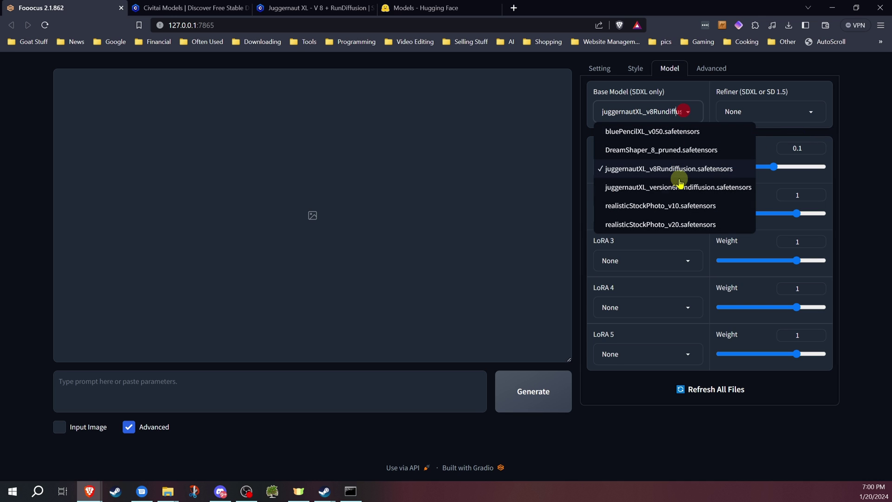
{"action": "left_click", "coordinate": [345, 372]}
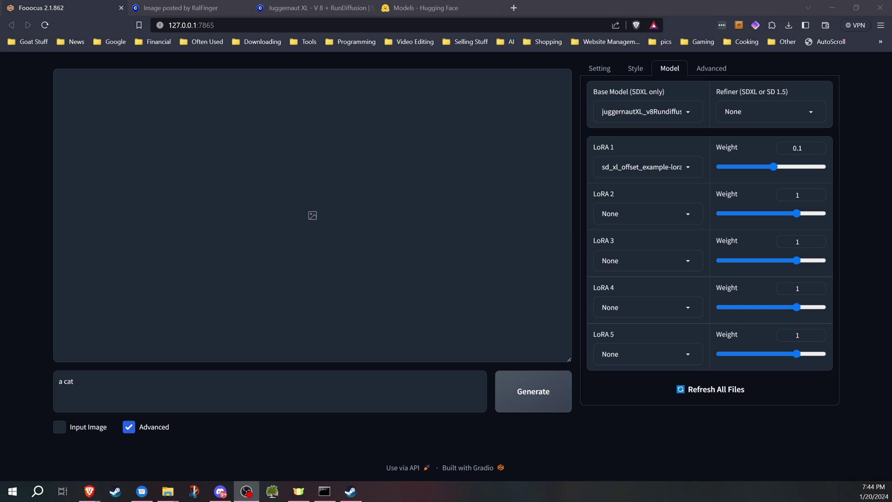
{"action": "key", "text": "alt+Tab"}
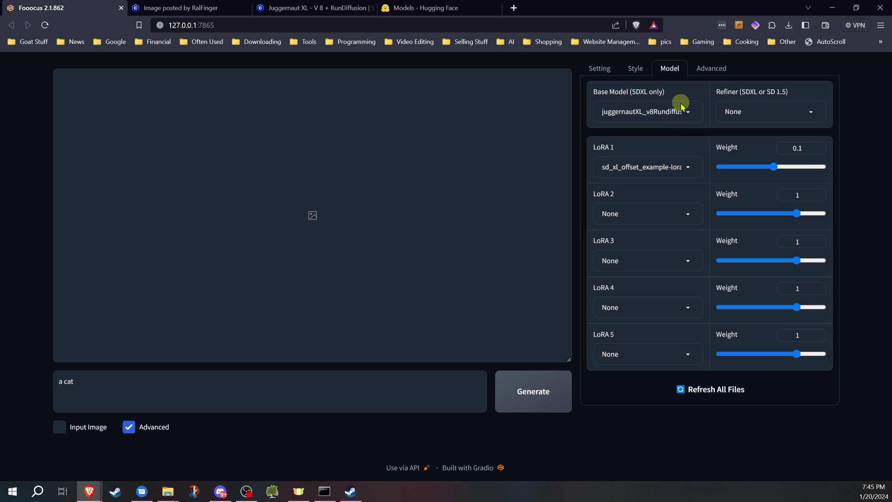
Step: Set LoRA 1 to None at weight 1 and go to Civitai's Electricity Style LoRA page
{"action": "left_click", "coordinate": [674, 164]}
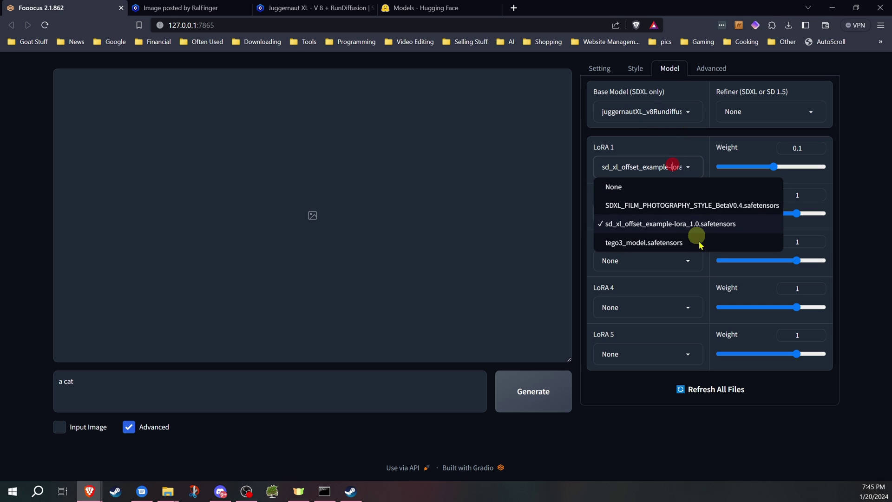
{"action": "left_click", "coordinate": [628, 186]}
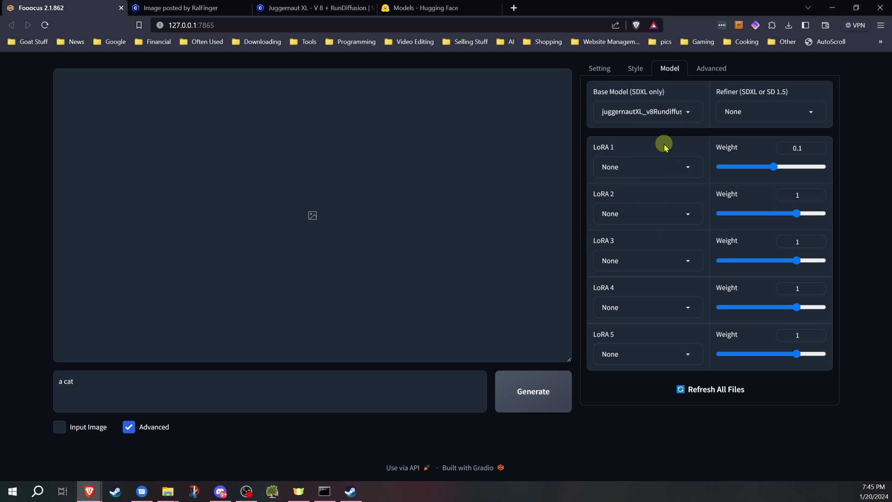
{"action": "left_click_drag", "start_coordinate": [772, 169], "coordinate": [800, 171]}
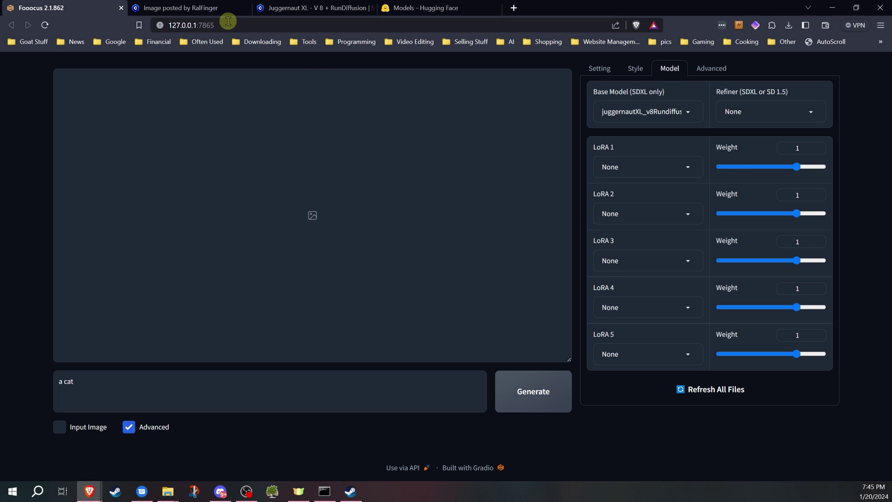
{"action": "key", "text": "ctrl+Tab"}
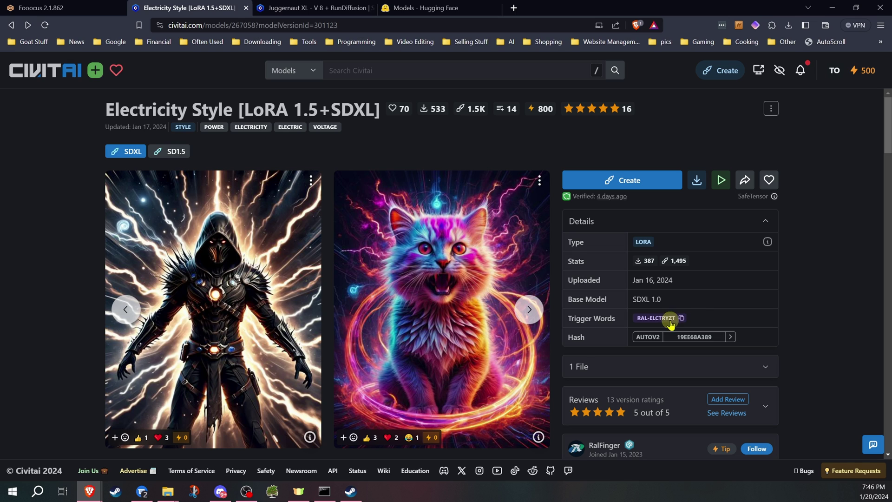
Step: Copy the RAL-ELCTRYZT trigger word and save the SafeTensor file into Fooocus\models\loras
{"action": "left_click", "coordinate": [680, 318]}
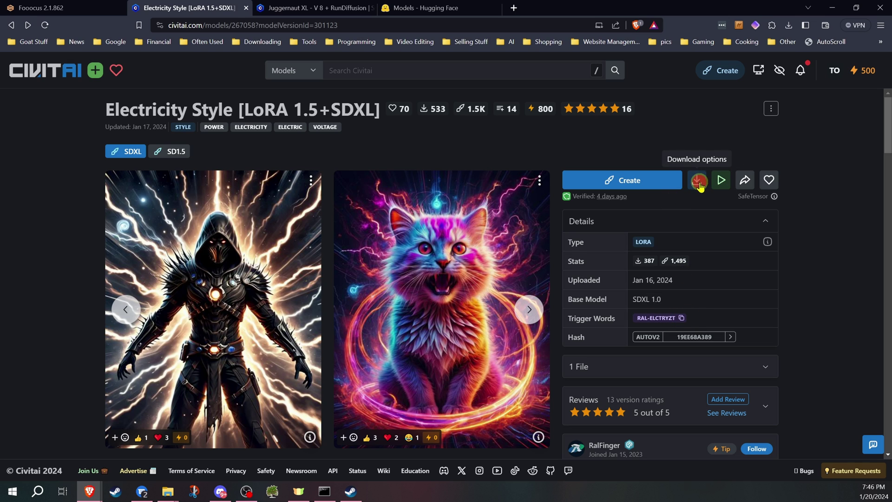
{"action": "left_click", "coordinate": [696, 180]}
{"action": "left_click", "coordinate": [645, 203]}
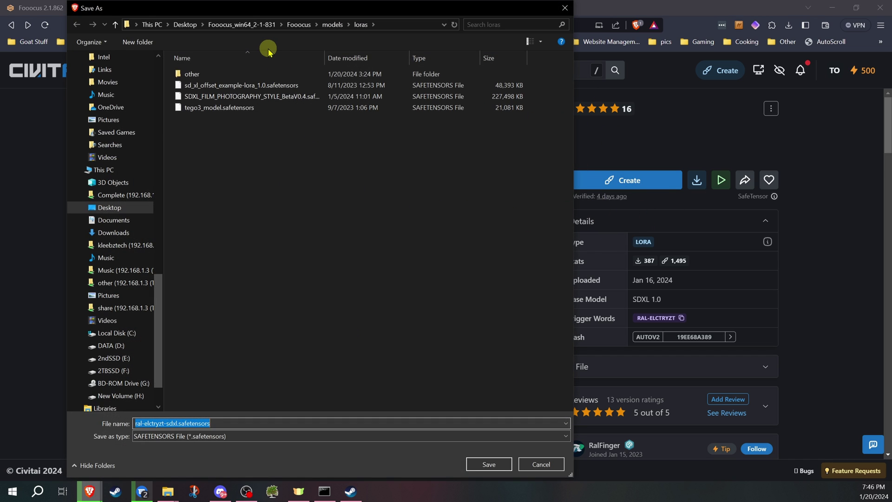
{"action": "left_click", "coordinate": [491, 465]}
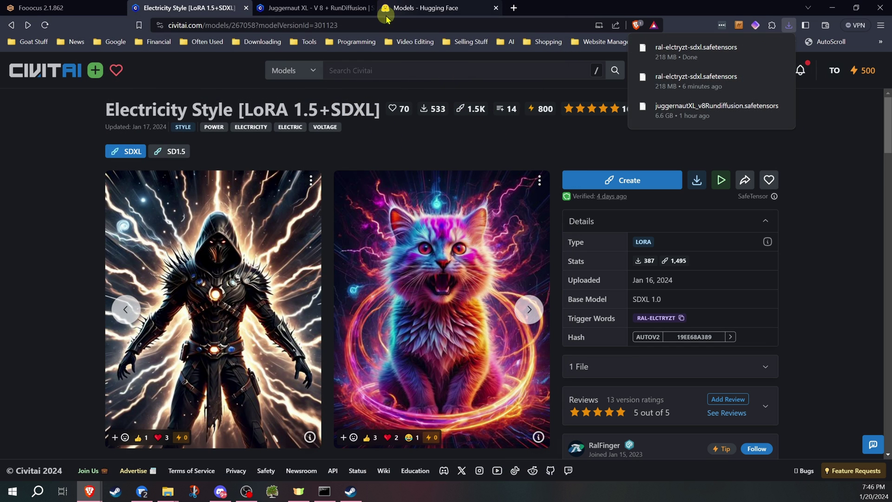
Step: Back in Fooocus, refresh all files until ral-elctryzt-sdxl appears in the LoRA list
{"action": "left_click", "coordinate": [81, 7]}
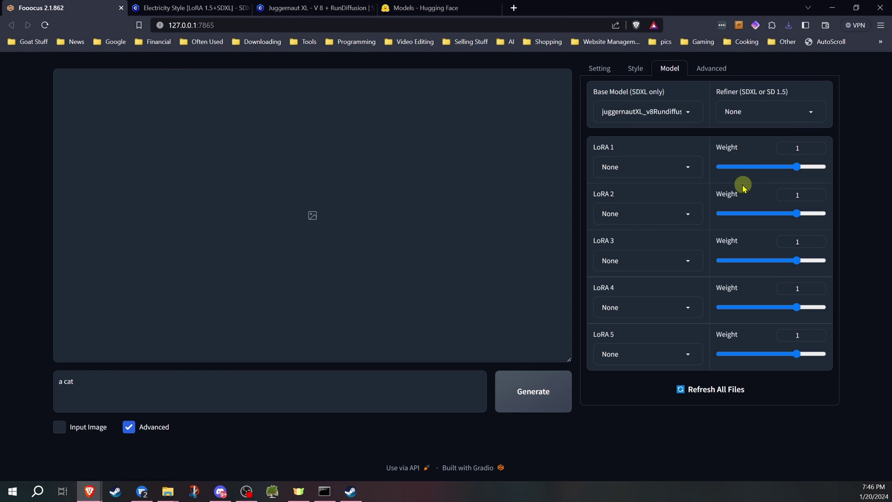
{"action": "left_click", "coordinate": [678, 168]}
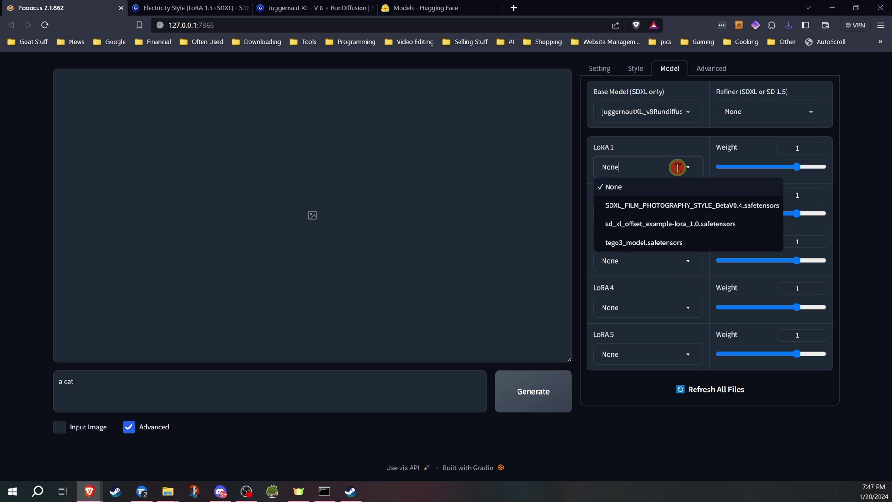
{"action": "left_click", "coordinate": [709, 390]}
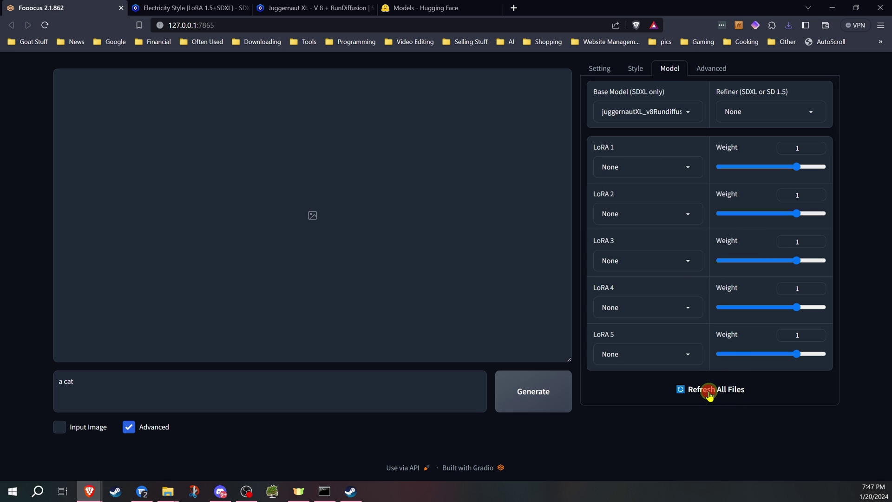
{"action": "left_click", "coordinate": [680, 389]}
{"action": "left_click", "coordinate": [690, 166]}
{"action": "left_click", "coordinate": [643, 398]}
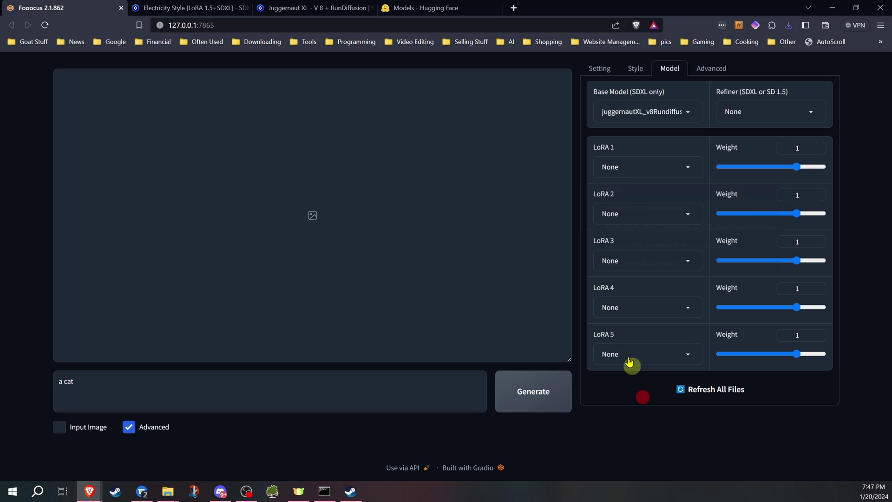
Step: Generate a 1024×1024 Quality image from the prompt 'a cat'
{"action": "left_click", "coordinate": [117, 388]}
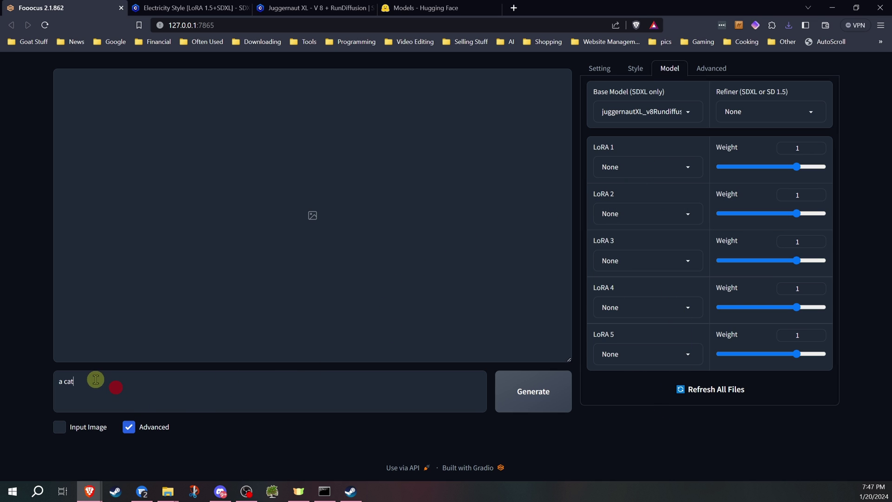
{"action": "left_click", "coordinate": [515, 400]}
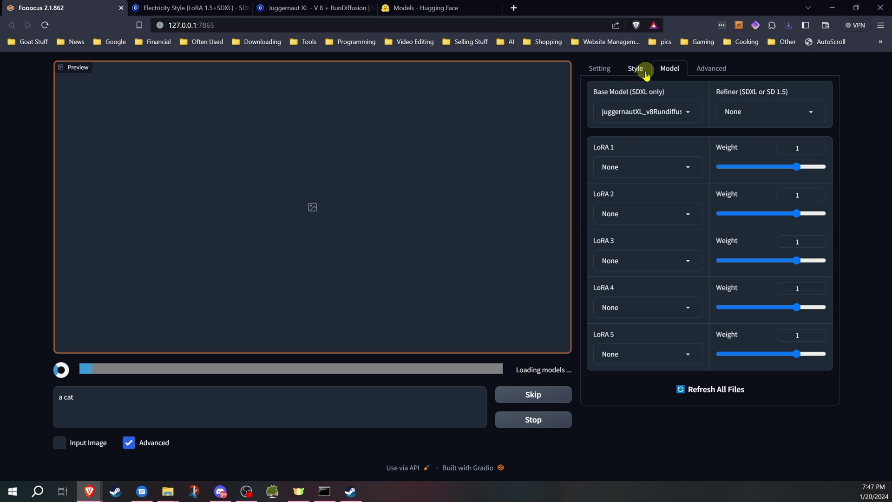
{"action": "left_click", "coordinate": [598, 69]}
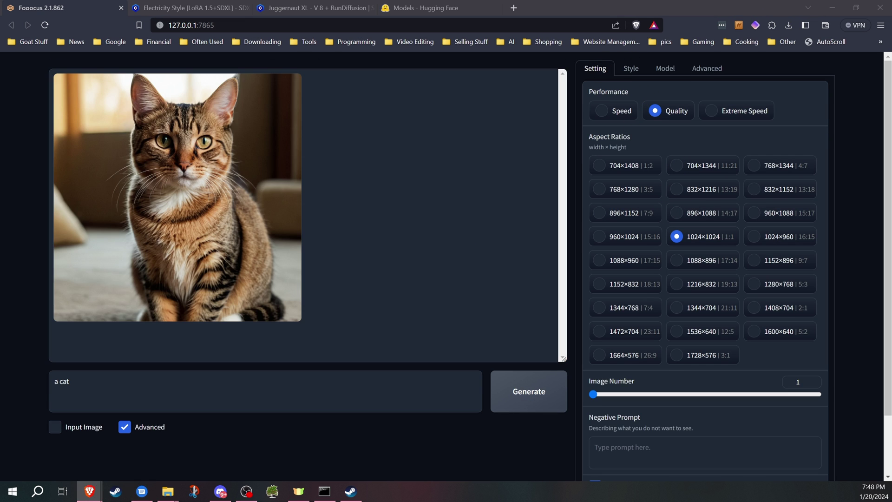
{"action": "key", "text": "alt+Tab"}
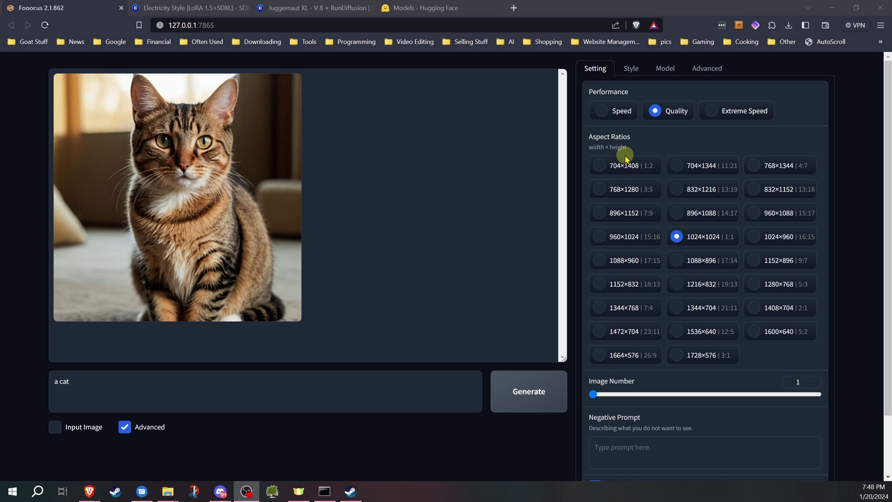
{"action": "scroll", "coordinate": [626, 158], "scroll_direction": "down", "scroll_amount": 2}
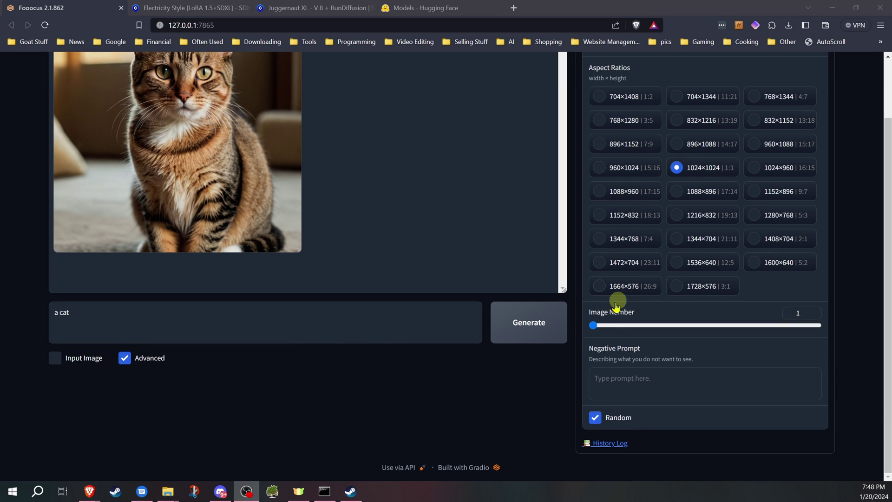
{"action": "left_click", "coordinate": [596, 418]}
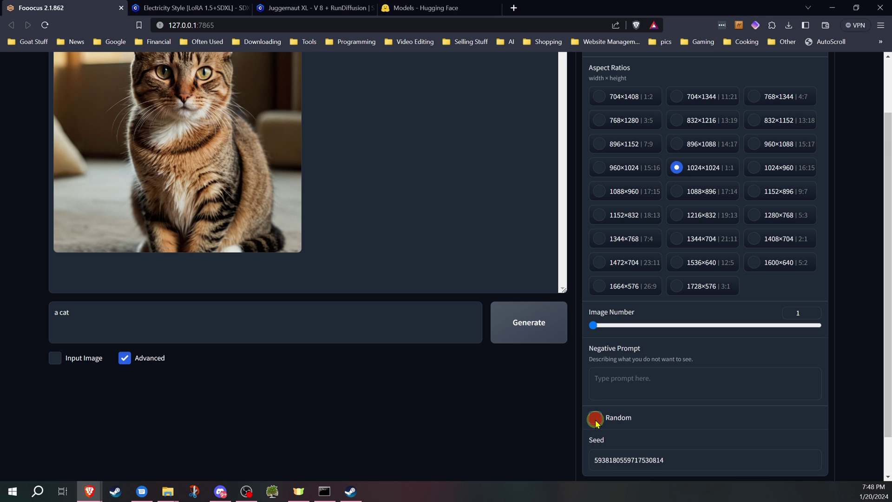
{"action": "scroll", "coordinate": [603, 391], "scroll_direction": "down", "scroll_amount": 1}
{"action": "left_click", "coordinate": [677, 412]}
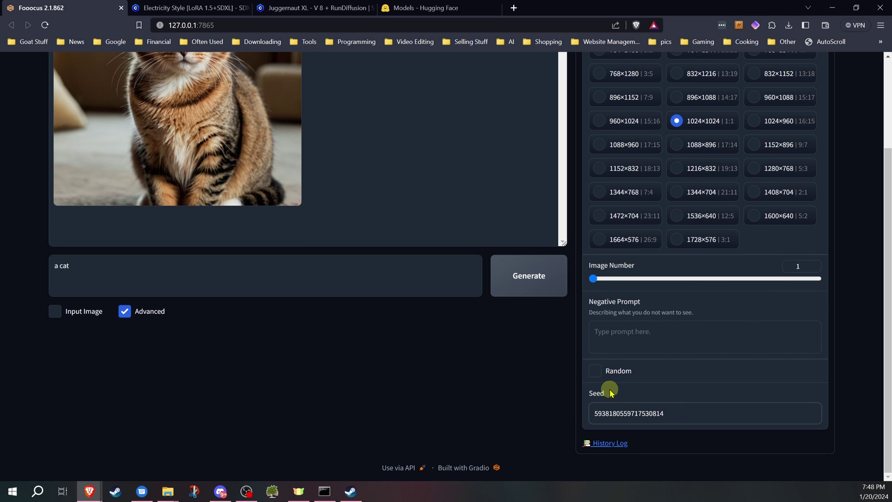
{"action": "scroll", "coordinate": [634, 358], "scroll_direction": "up", "scroll_amount": 3}
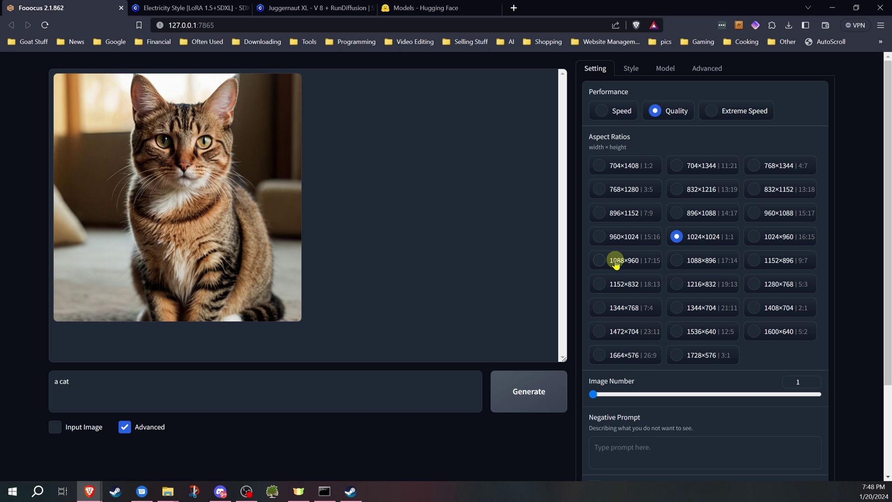
Step: Apply ral-elctryzt-sdxl.safetensors in LoRA 1 at weight 1 and regenerate the cat with trigger word ral-elctryzt
{"action": "left_click", "coordinate": [656, 69]}
{"action": "left_click", "coordinate": [677, 169]}
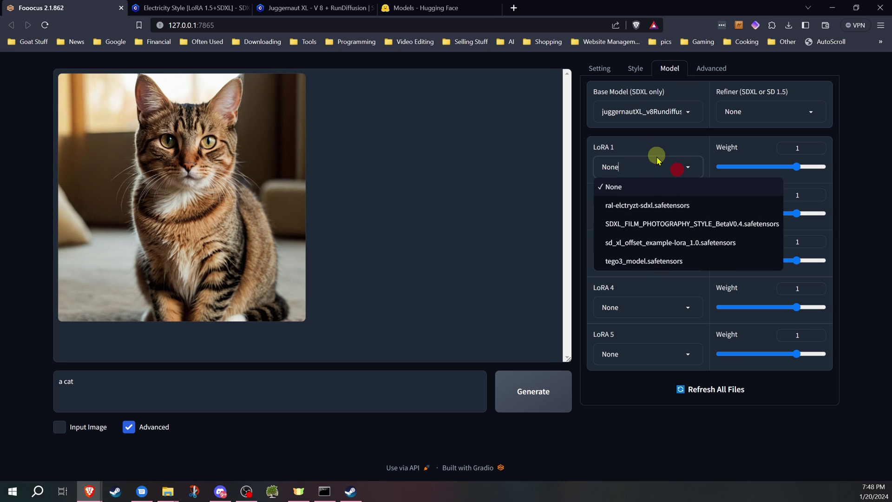
{"action": "left_click", "coordinate": [660, 202]}
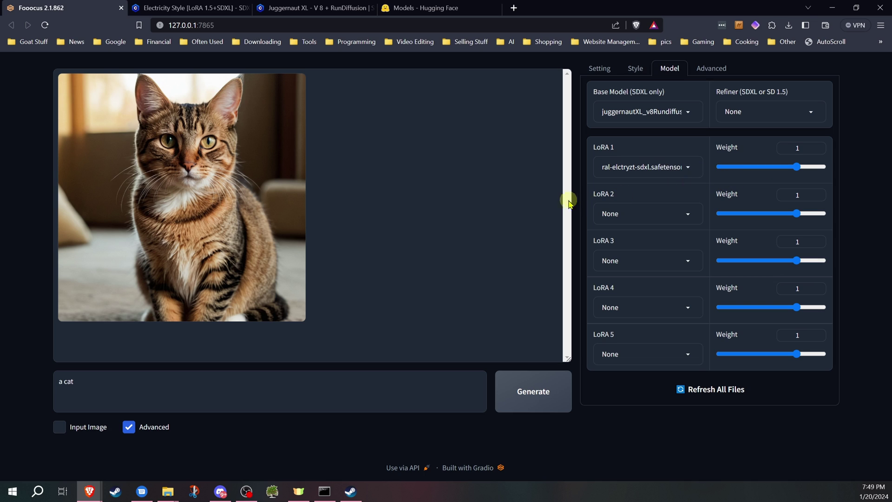
{"action": "left_click", "coordinate": [168, 382]}
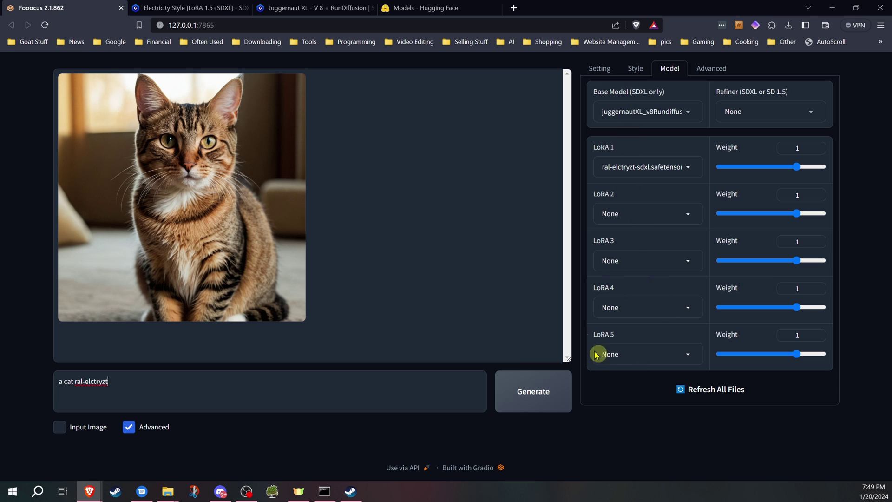
{"action": "left_click", "coordinate": [526, 393]}
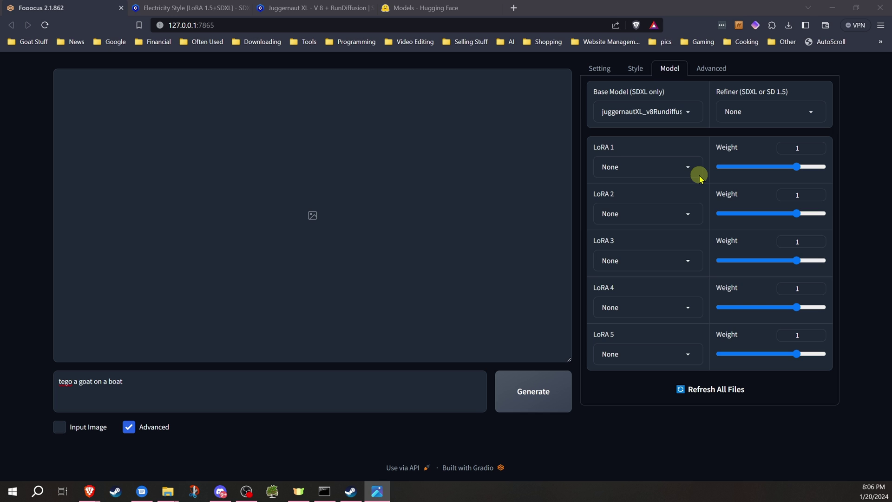
Step: Choose tego3_model.safetensors as the LoRA 1 file
{"action": "left_click", "coordinate": [687, 167]}
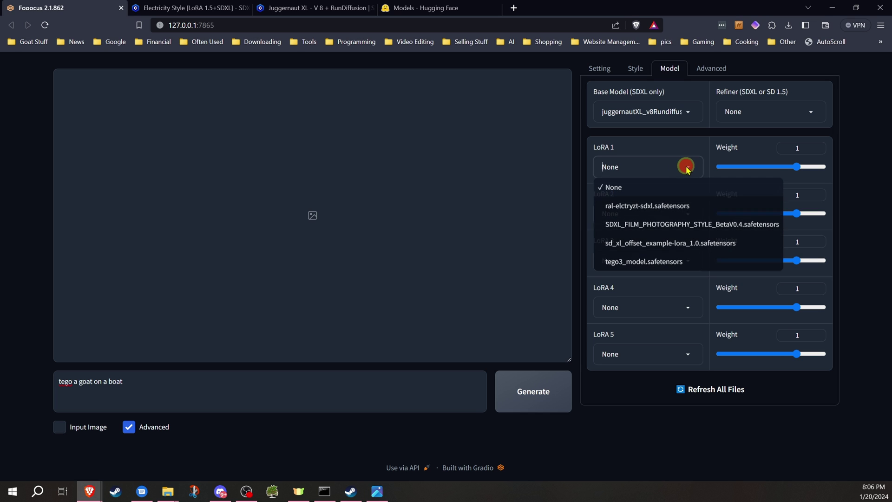
{"action": "left_click", "coordinate": [655, 260]}
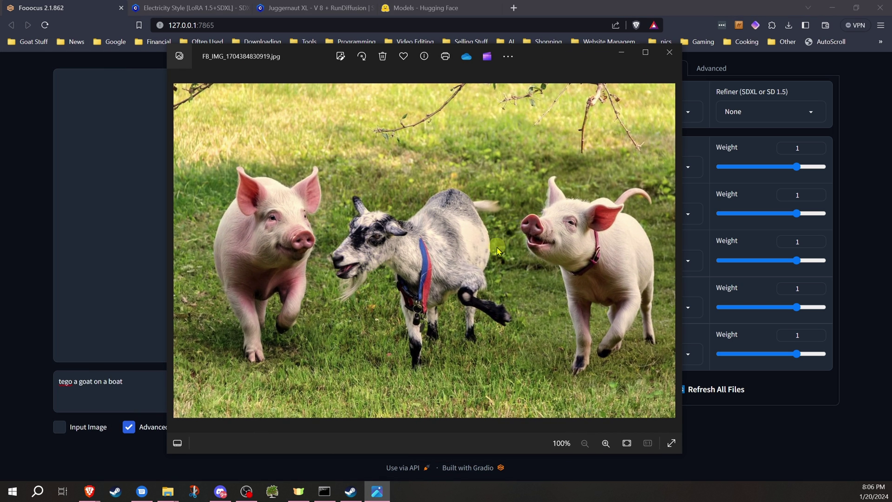
Step: Zoom in and out on the goat-and-pigs reference photo, then close Photos
{"action": "scroll", "coordinate": [498, 251], "scroll_direction": "up", "scroll_amount": 5}
{"action": "scroll", "coordinate": [432, 286], "scroll_direction": "down", "scroll_amount": 3}
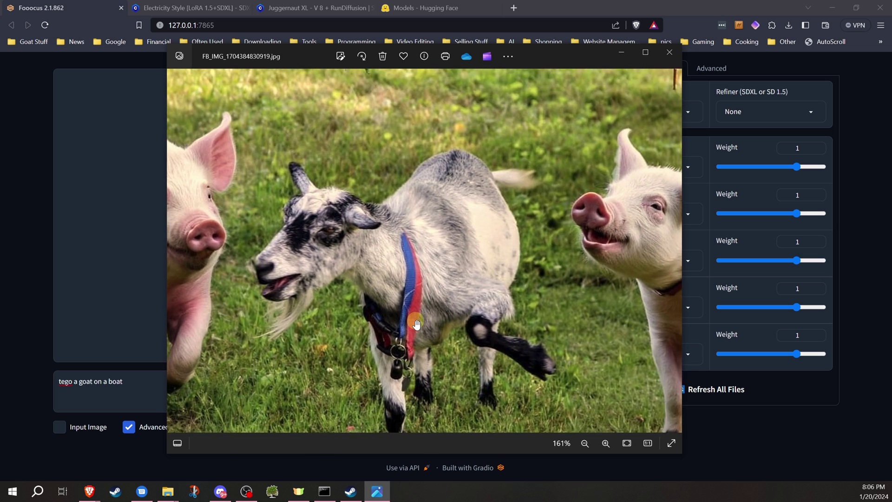
{"action": "scroll", "coordinate": [417, 324], "scroll_direction": "down", "scroll_amount": 3}
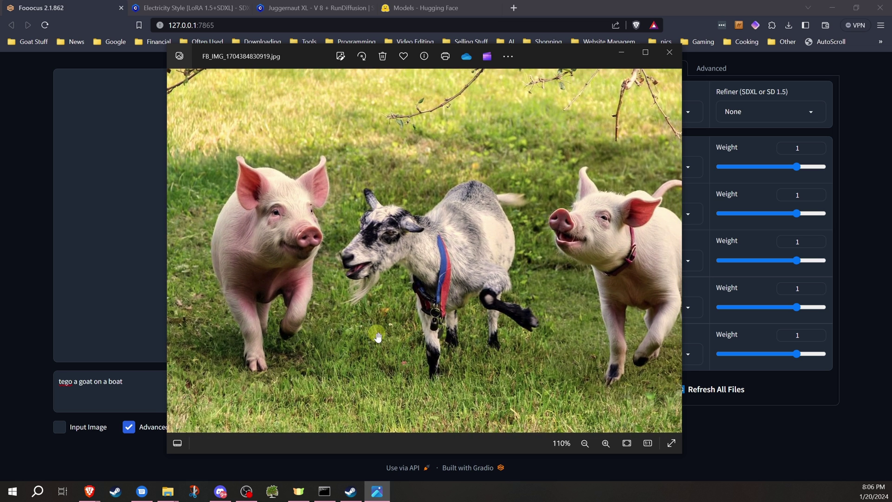
{"action": "left_click", "coordinate": [569, 53]}
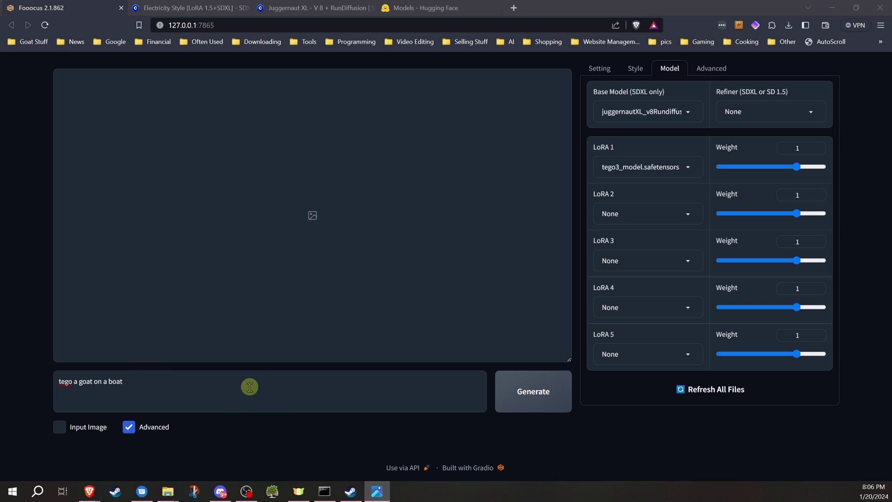
Step: Generate with the goat LoRA, then drag the tego3_model LoRA weight down to 0.5
{"action": "left_click", "coordinate": [541, 393]}
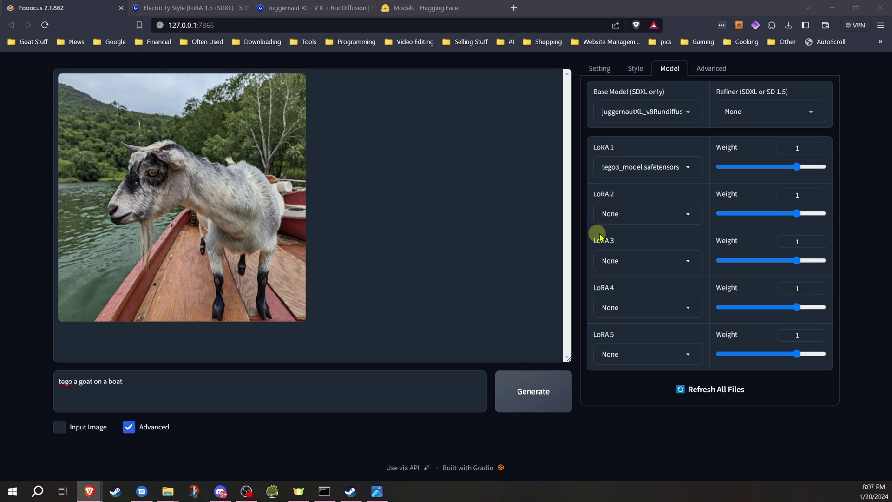
{"action": "left_click_drag", "start_coordinate": [797, 168], "coordinate": [780, 171]}
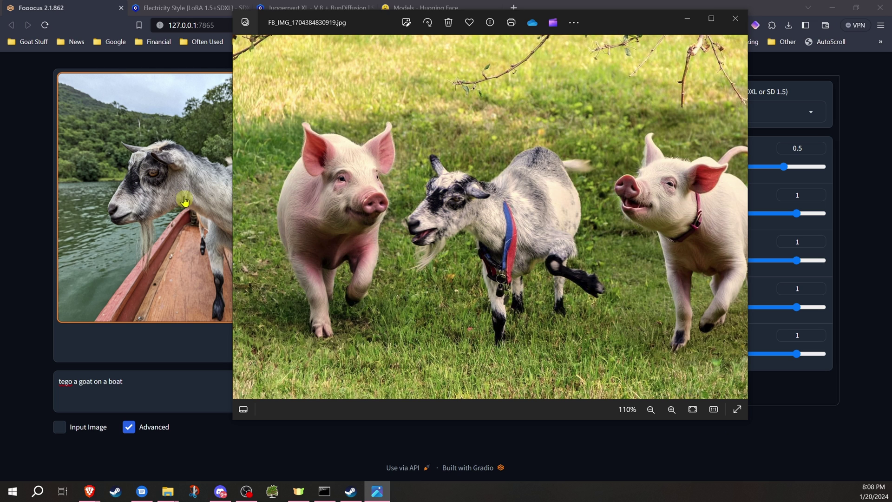
Step: Move aside and minimize the pig photo, generate at weight 0.5, then view the outputs folder
{"action": "left_click_drag", "start_coordinate": [367, 22], "coordinate": [451, 43]}
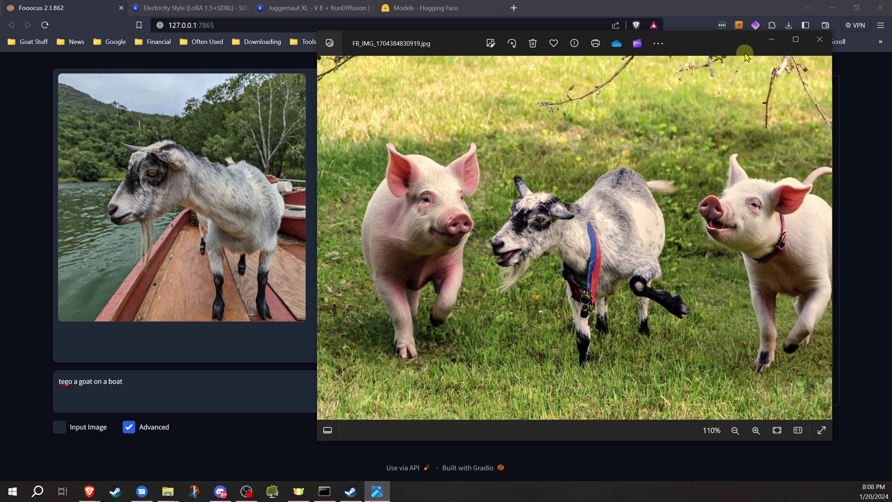
{"action": "left_click", "coordinate": [773, 44]}
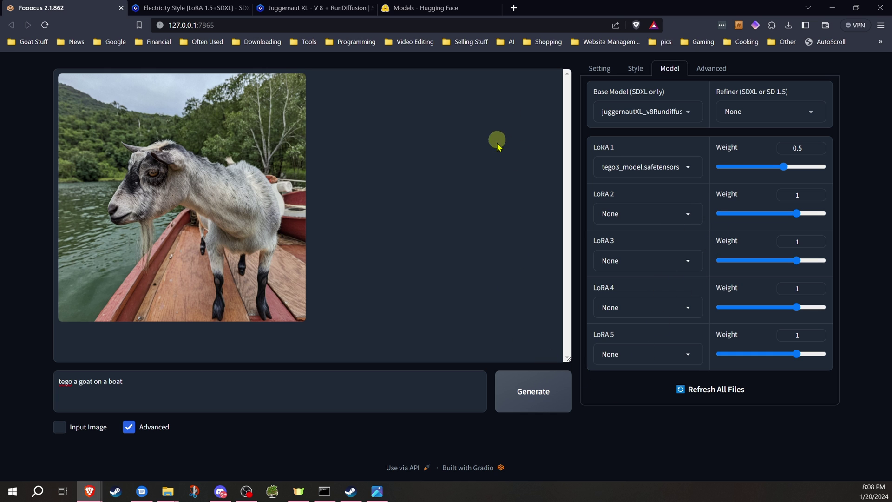
{"action": "key", "text": "ctrl+Return"}
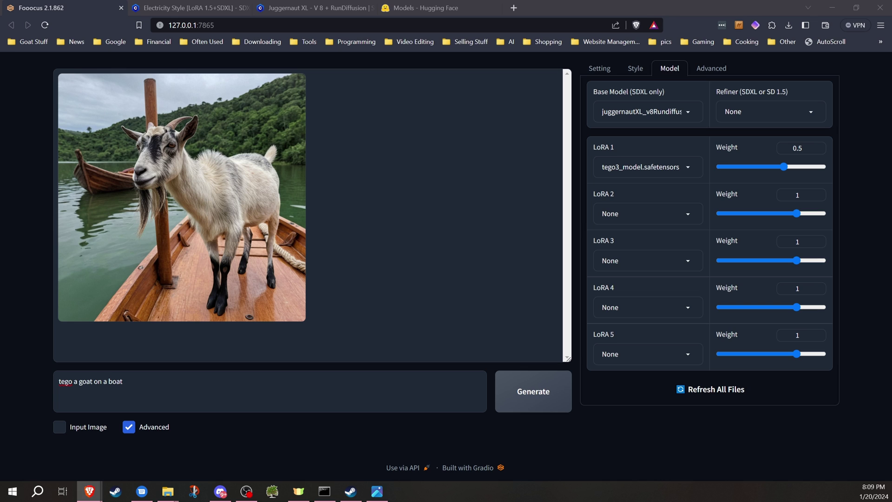
{"action": "key", "text": "alt+Tab"}
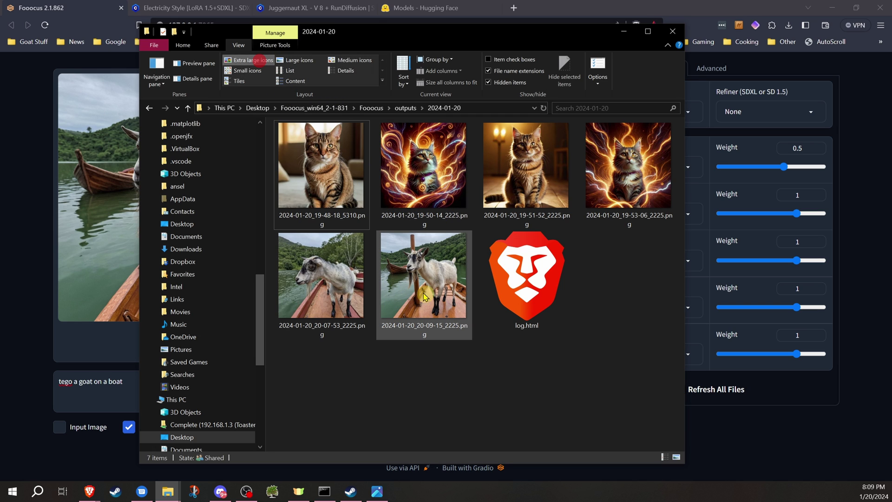
Step: Open the first saved goat-on-boat PNG and step to the next one to compare
{"action": "left_click", "coordinate": [327, 280]}
{"action": "double_click", "coordinate": [327, 280]}
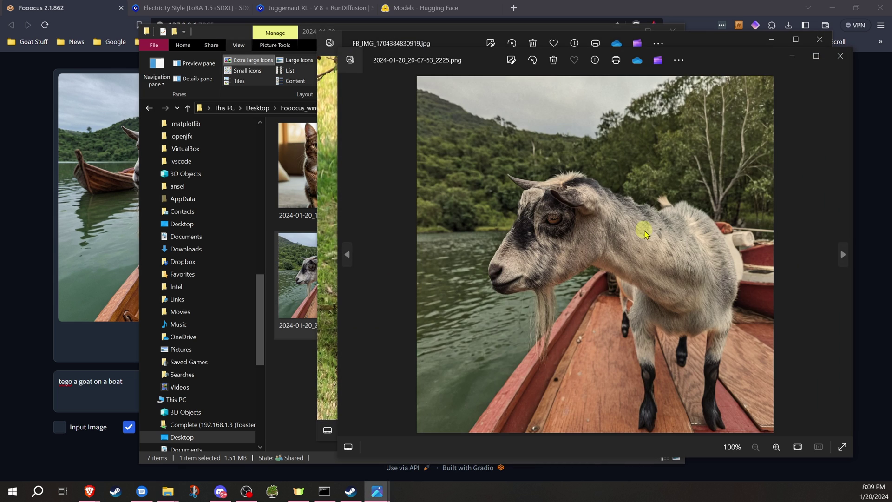
{"action": "left_click", "coordinate": [842, 253]}
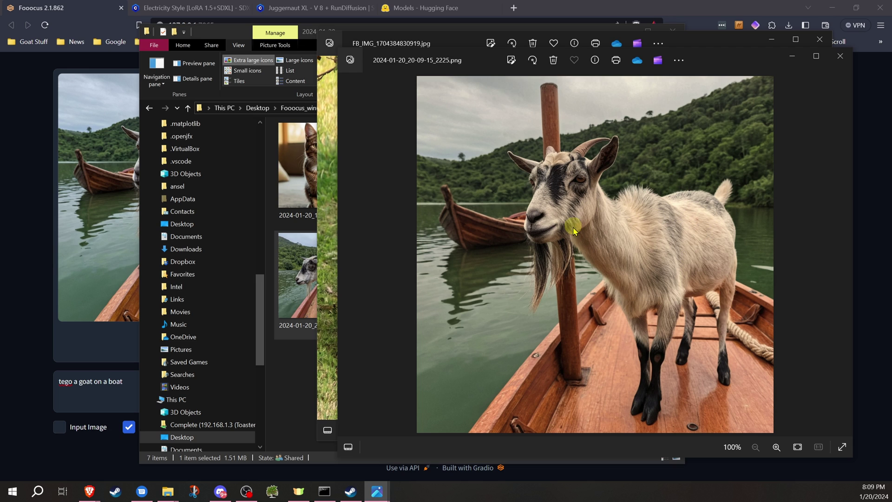
Step: Close or minimize the photo viewers and File Explorer, then set the goat LoRA weight to 0.15
{"action": "left_click", "coordinate": [841, 57]}
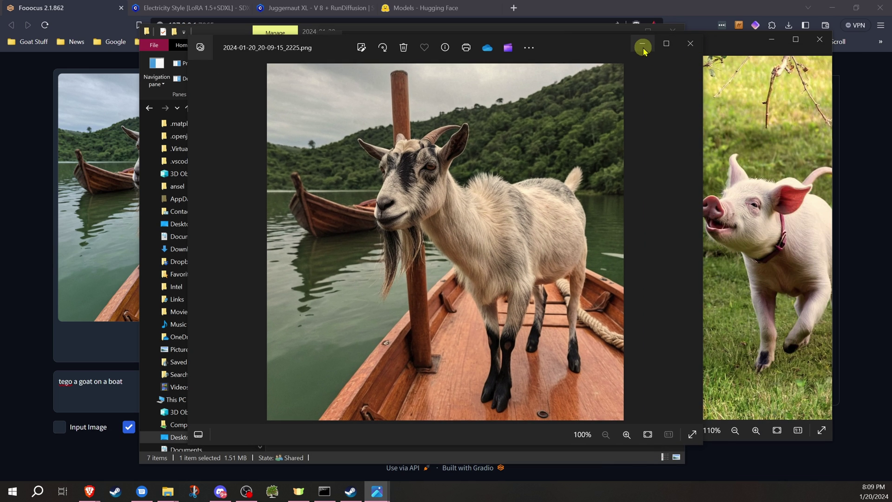
{"action": "left_click", "coordinate": [690, 45]}
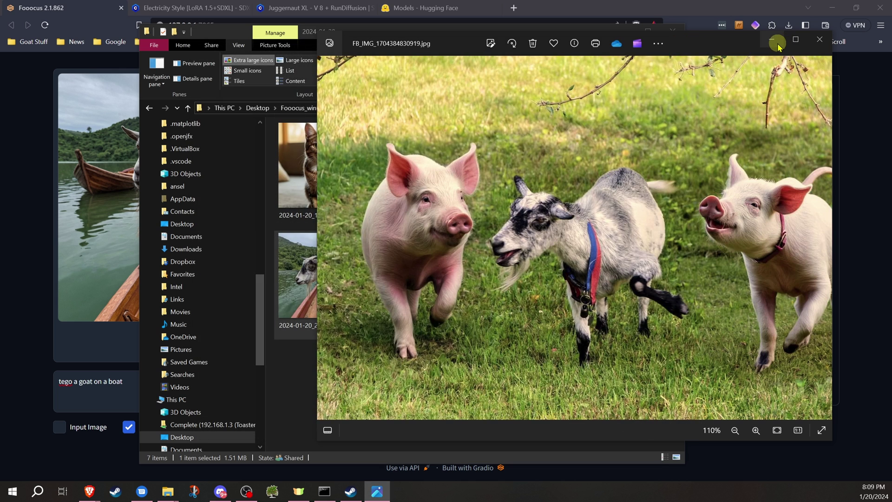
{"action": "left_click", "coordinate": [773, 43]}
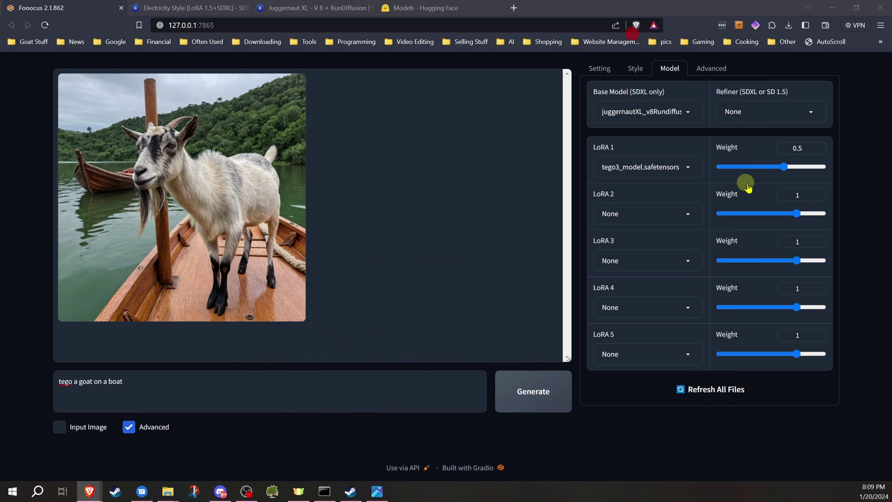
{"action": "left_click", "coordinate": [632, 32]}
{"action": "left_click_drag", "start_coordinate": [779, 167], "coordinate": [777, 171]}
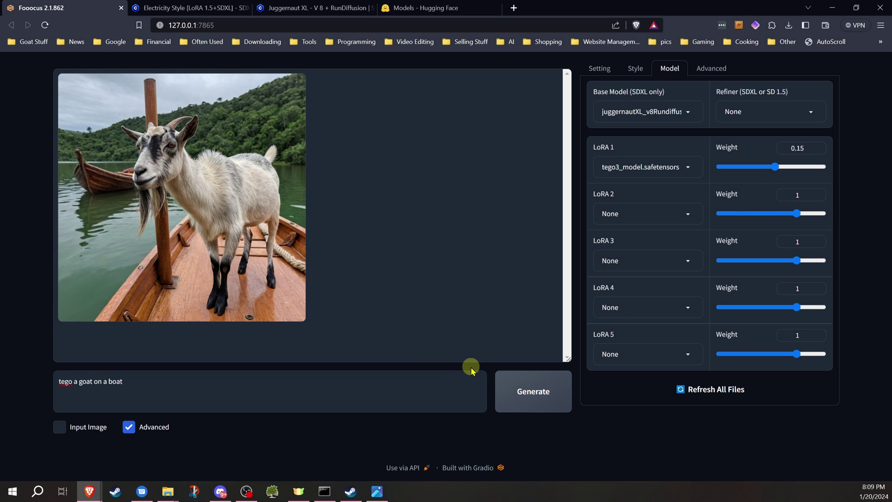
Step: Generate a goat-on-boat image with the tego3_model LoRA at weight 0.15
{"action": "left_click", "coordinate": [540, 389]}
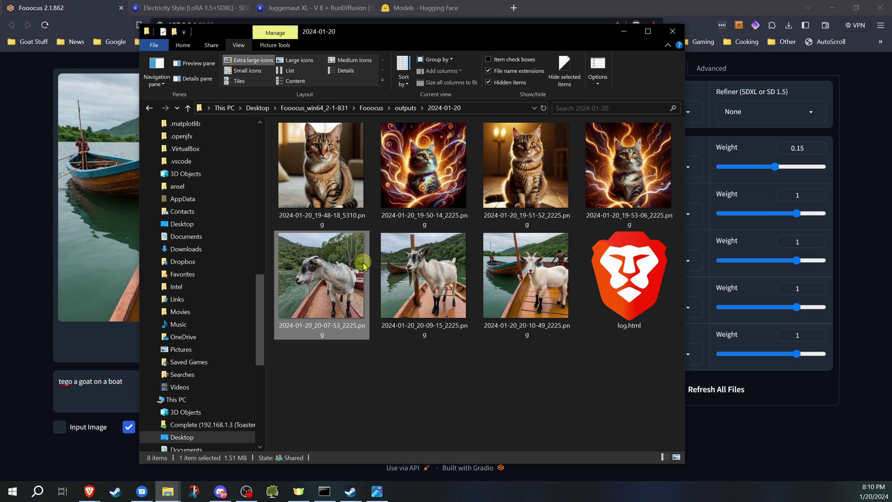
Step: Minimize File Explorer to bring back Fooocus with the weight-0.15 goat image
{"action": "left_click", "coordinate": [622, 31]}
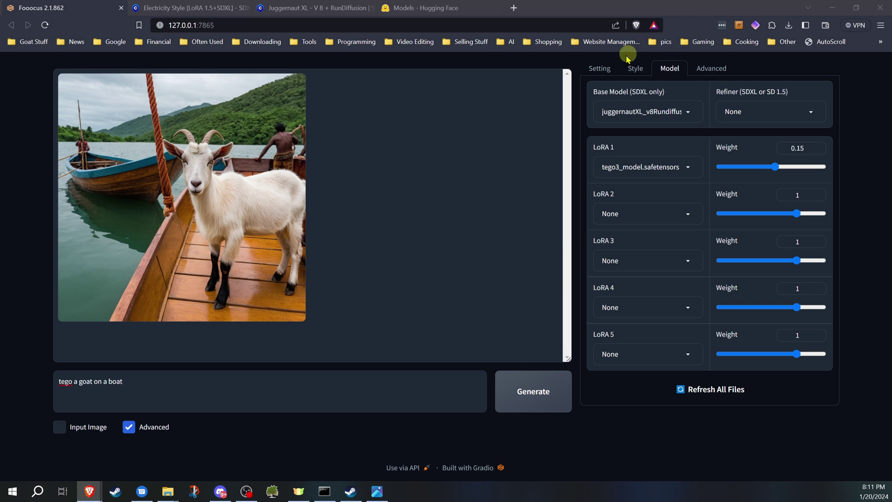
{"action": "left_click", "coordinate": [599, 69]}
{"action": "scroll", "coordinate": [622, 343], "scroll_direction": "down", "scroll_amount": 3}
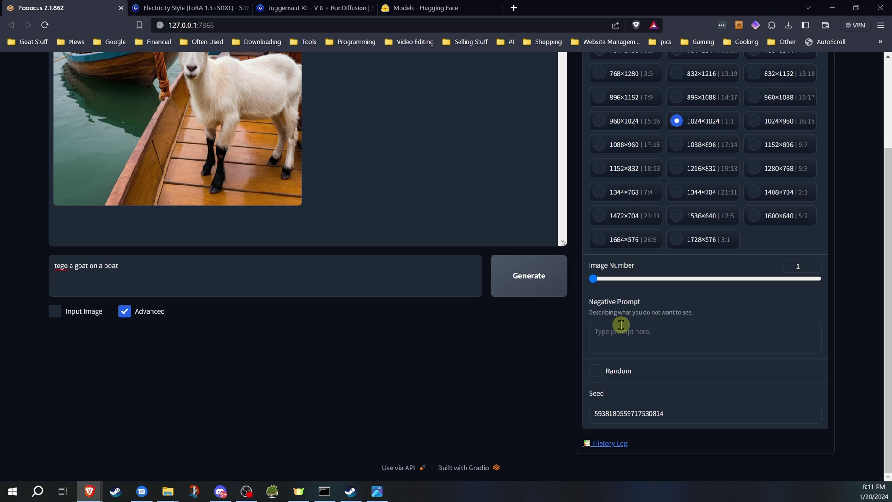
{"action": "scroll", "coordinate": [744, 260], "scroll_direction": "up", "scroll_amount": 3}
{"action": "left_click", "coordinate": [631, 68]}
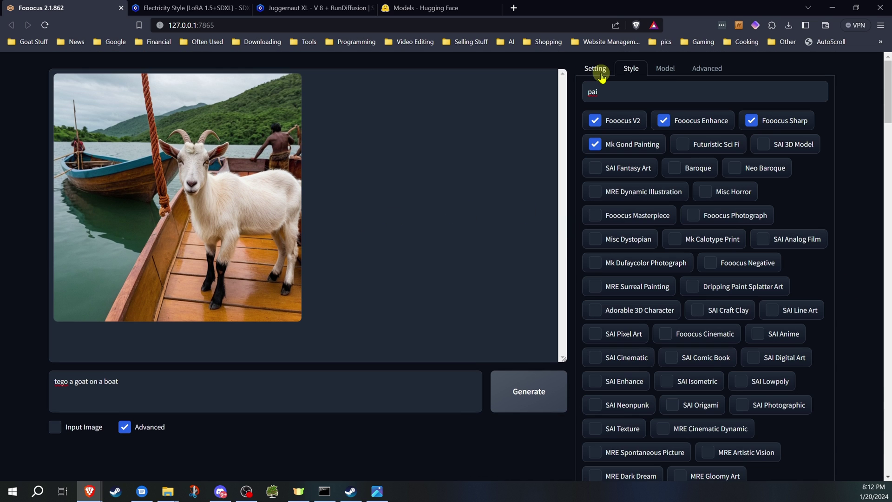
{"action": "left_click", "coordinate": [665, 68]}
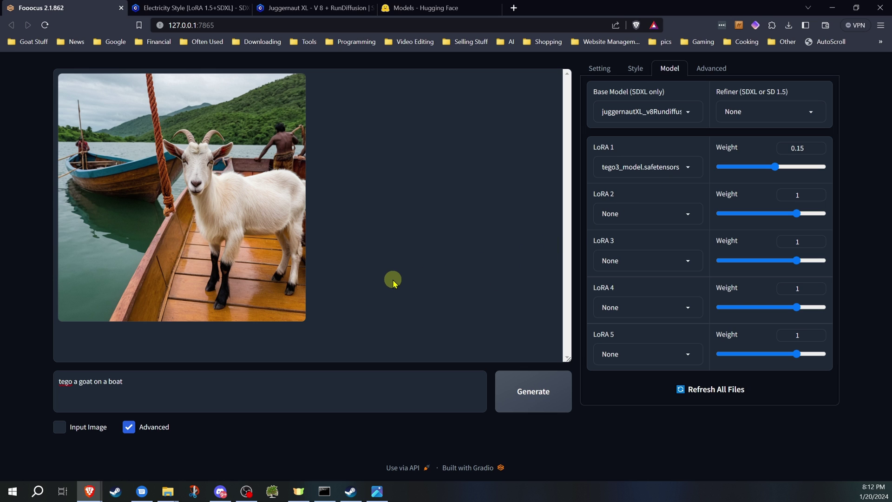
Step: Enable Input Image, then review settings: Quality, 1024×1024, one image per run, Random seed off
{"action": "left_click", "coordinate": [59, 427]}
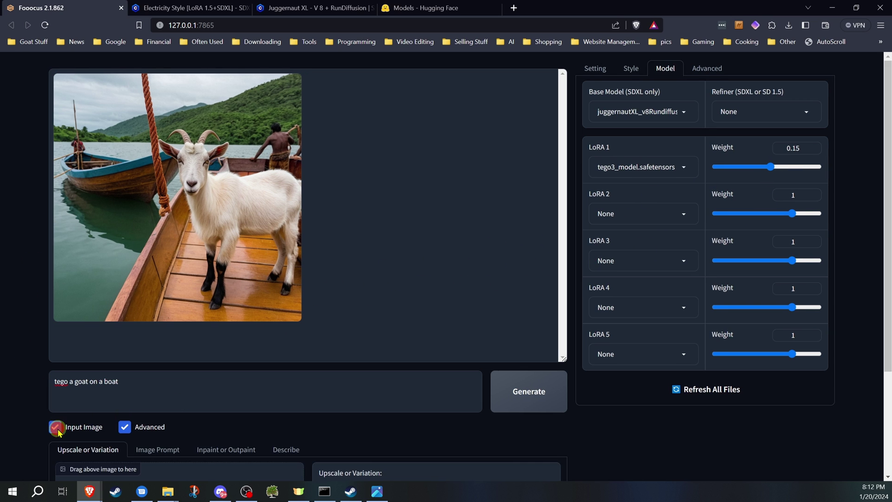
{"action": "scroll", "coordinate": [56, 418], "scroll_direction": "down", "scroll_amount": 3}
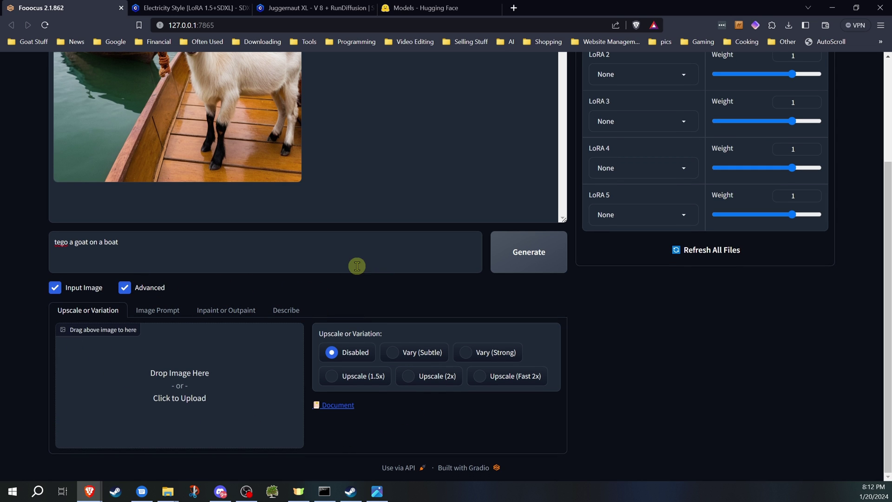
{"action": "scroll", "coordinate": [530, 253], "scroll_direction": "up", "scroll_amount": 3}
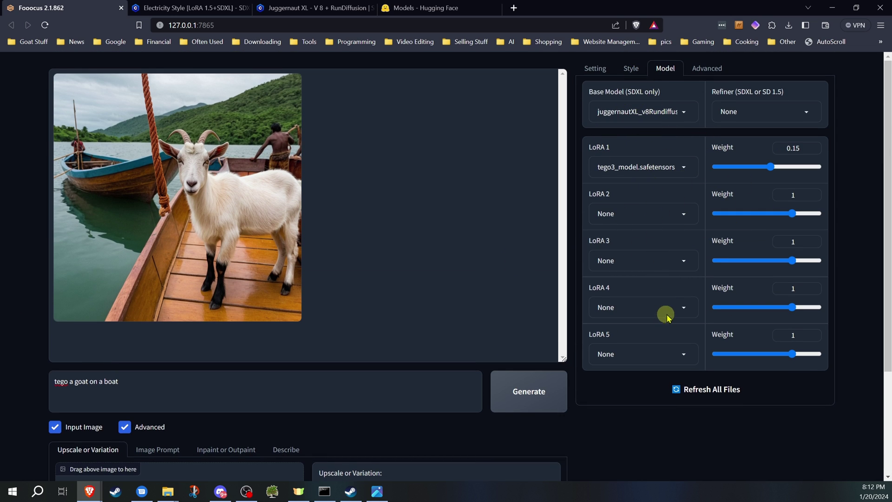
{"action": "scroll", "coordinate": [644, 257], "scroll_direction": "down", "scroll_amount": 2}
{"action": "scroll", "coordinate": [638, 260], "scroll_direction": "up", "scroll_amount": 2}
{"action": "left_click", "coordinate": [596, 68]}
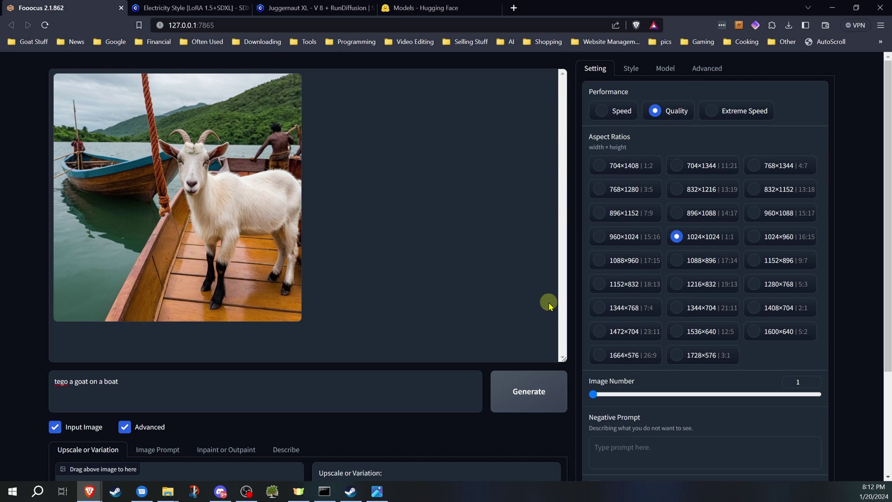
{"action": "scroll", "coordinate": [638, 310], "scroll_direction": "down", "scroll_amount": 3}
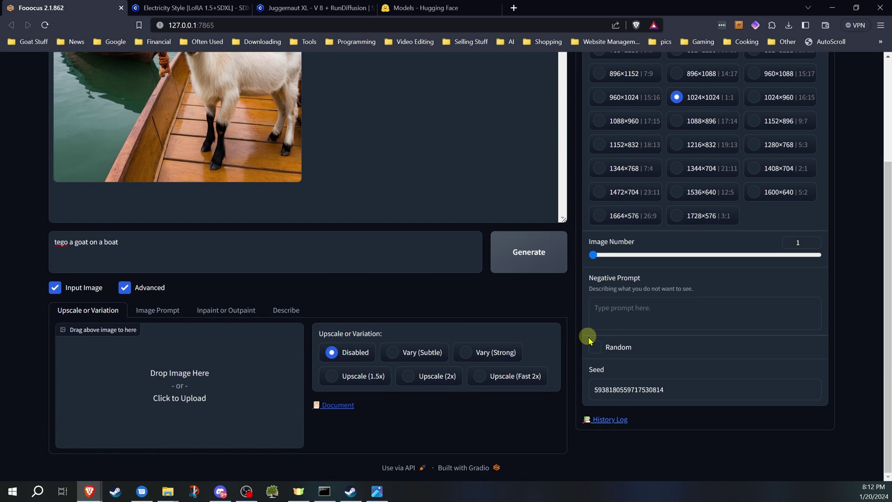
Step: Scroll back up the Fooocus page with the Input Image options showing
{"action": "scroll", "coordinate": [587, 256], "scroll_direction": "up", "scroll_amount": 3}
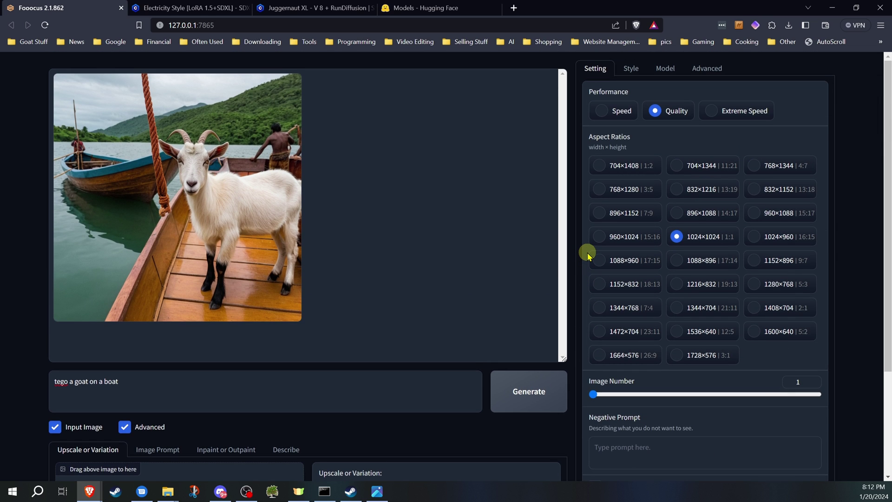